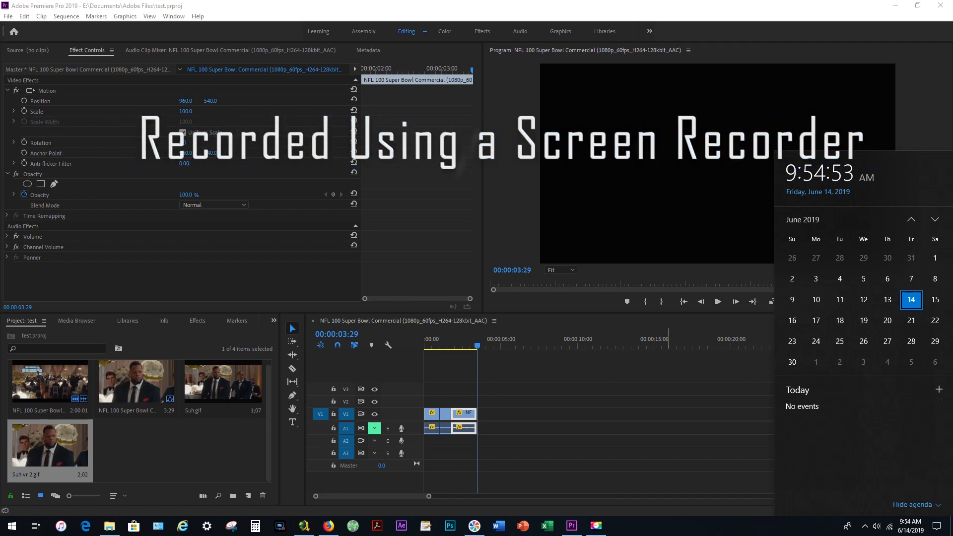
# Move the playhead to the sequence's start and play the whole edit through to its end.
pyautogui.press('Escape')
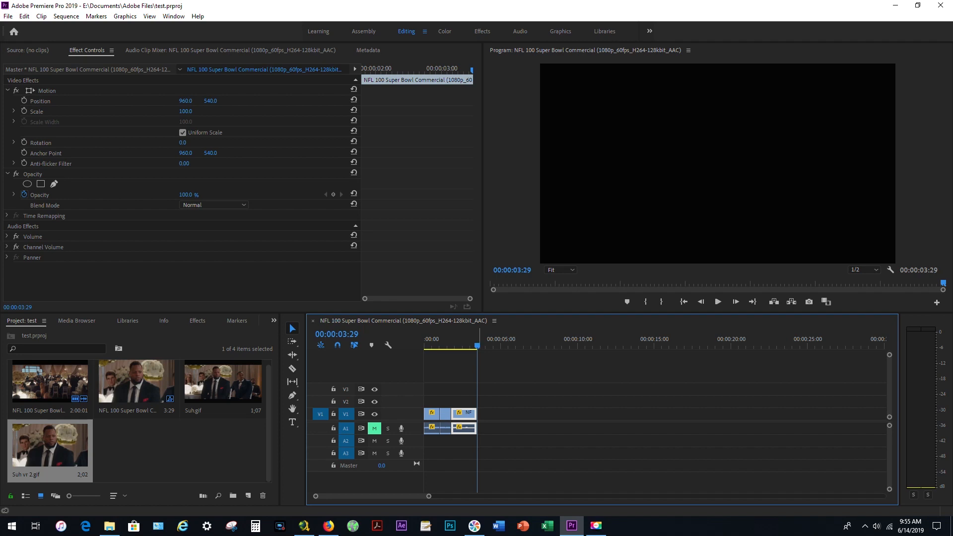
pyautogui.press('space')
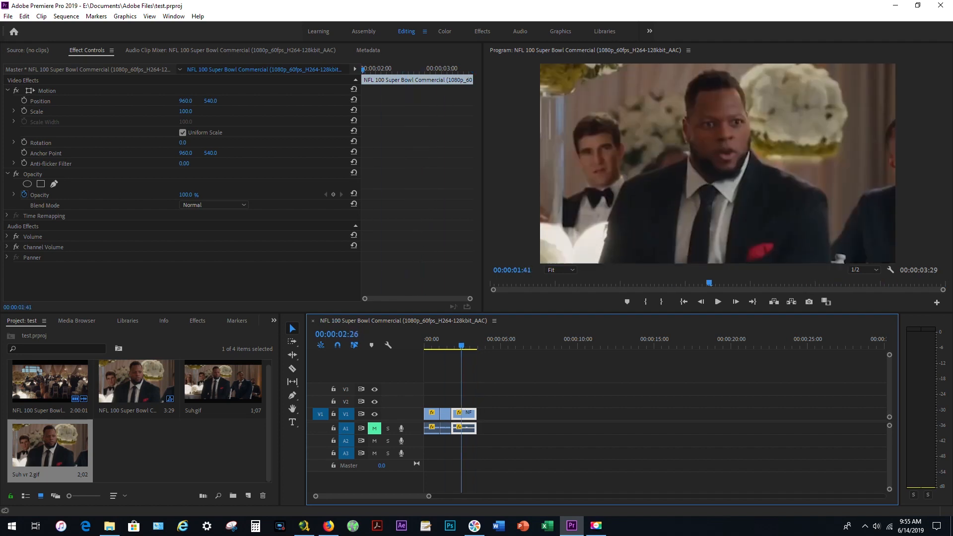
pyautogui.moveTo(427, 346); pyautogui.dragTo(424, 345)
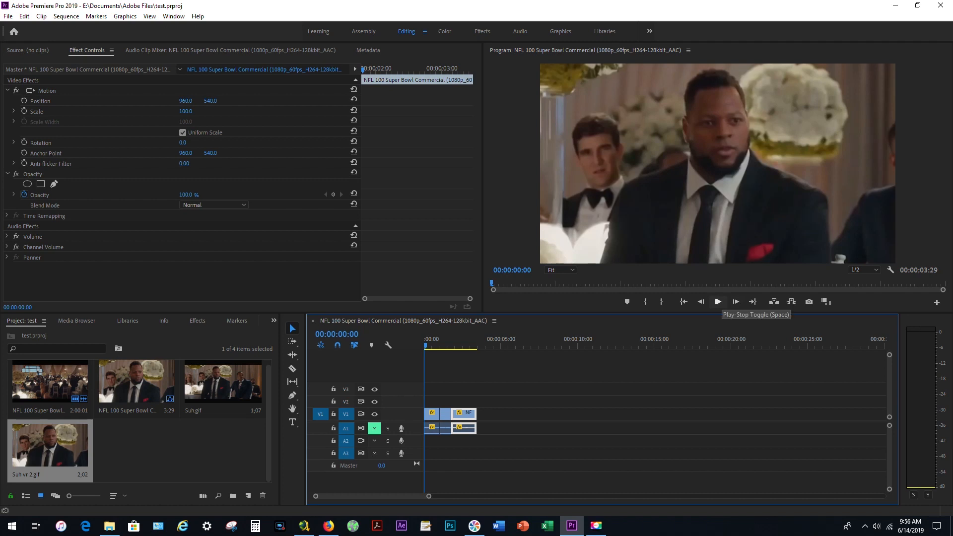
pyautogui.click(718, 302)
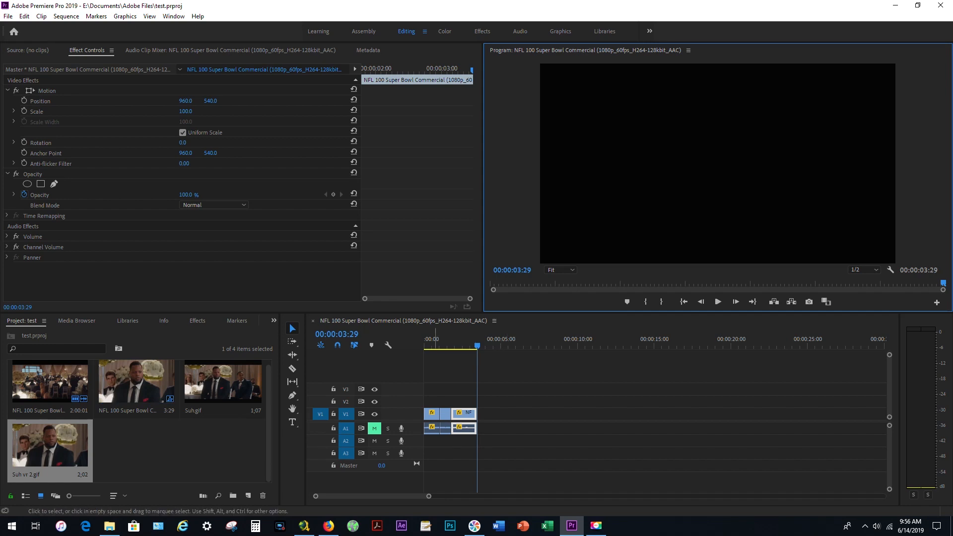
# Inspect the Speed/Duration settings of the first and last clips on V1, closing the dialog without changes.
pyautogui.rightClick(432, 414)
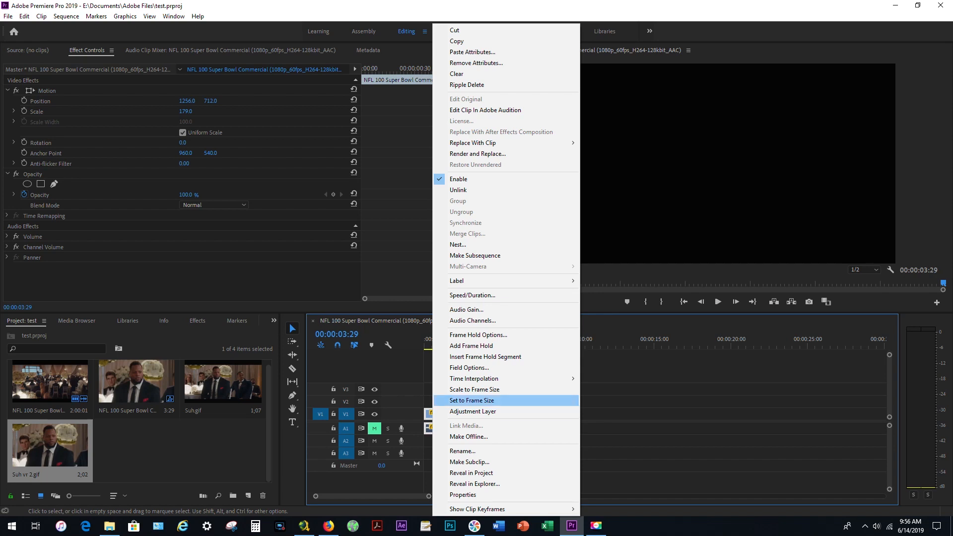
pyautogui.click(472, 295)
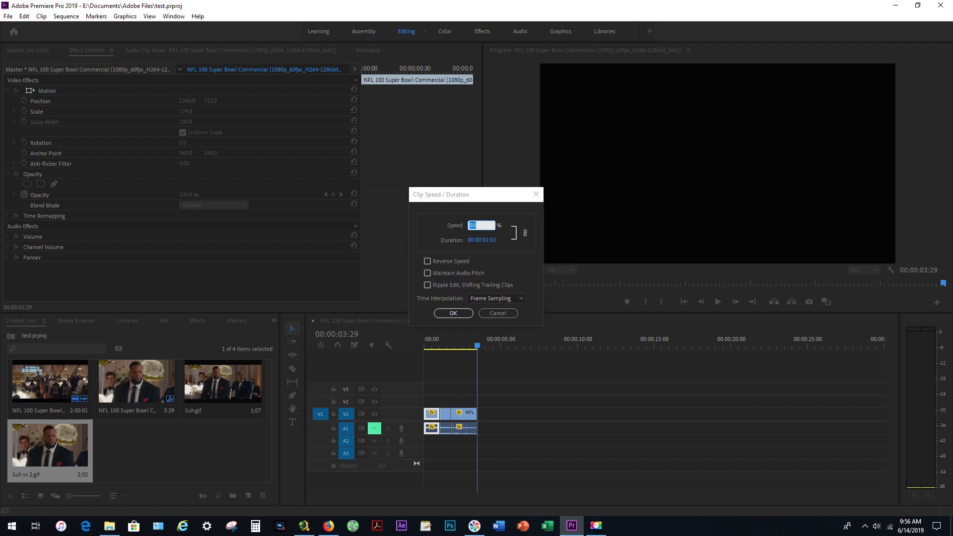
pyautogui.click(498, 313)
pyautogui.rightClick(459, 415)
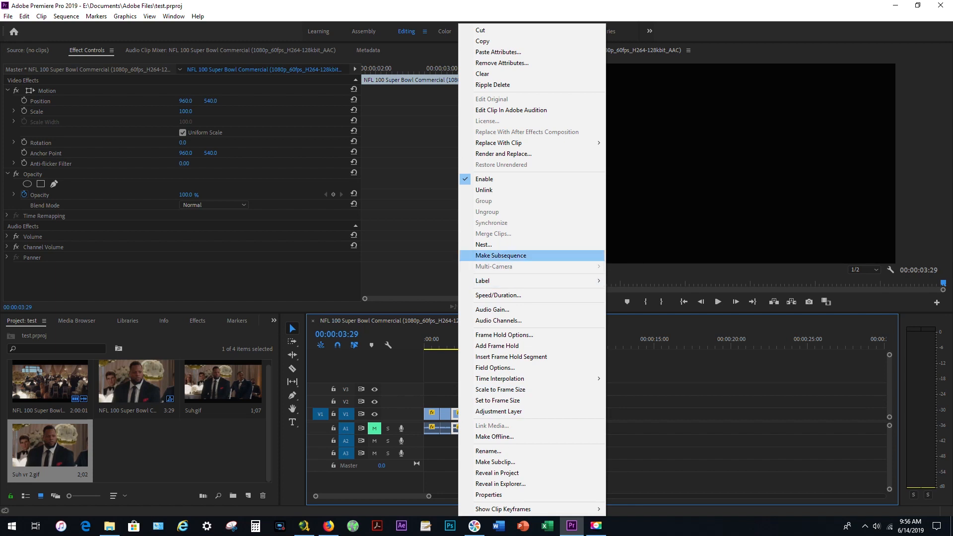
pyautogui.click(499, 295)
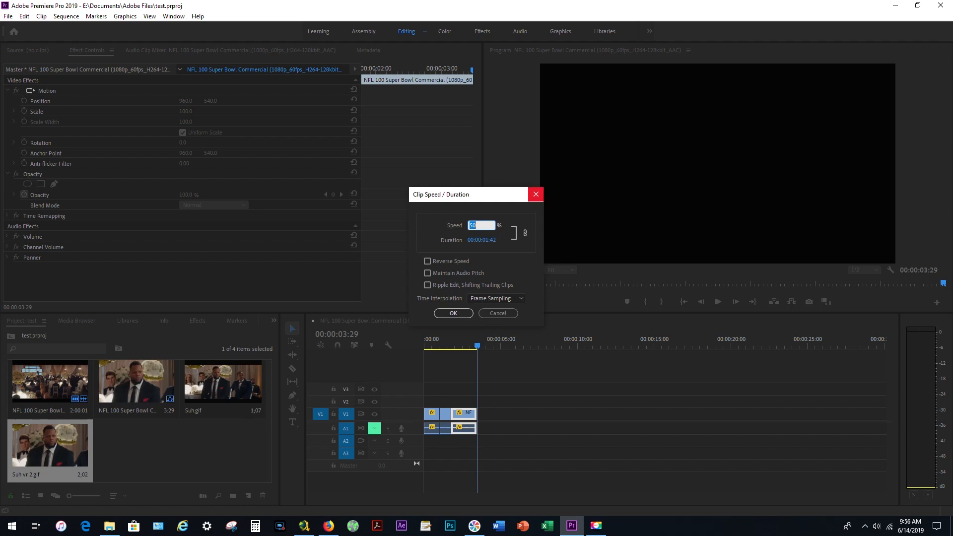
pyautogui.click(536, 194)
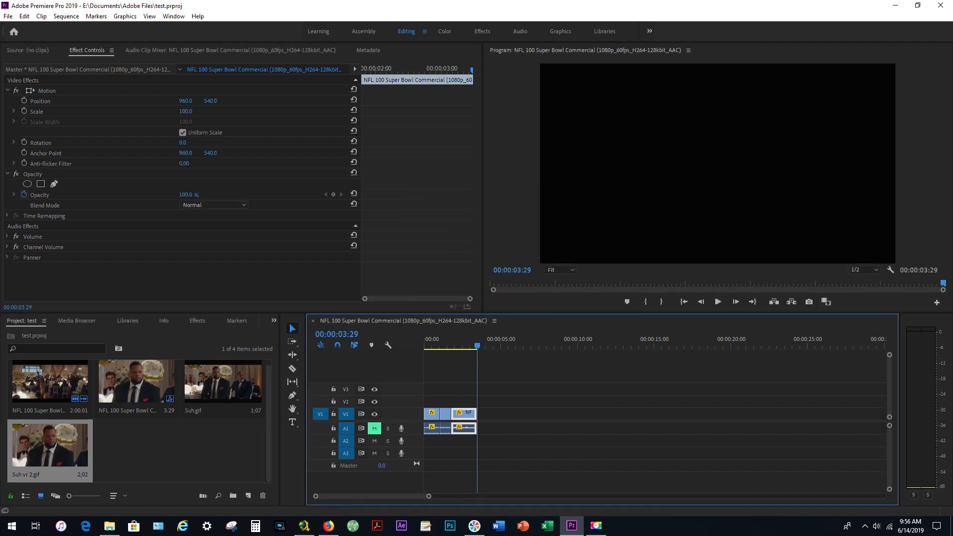
# Set the last clip's speed to 100% and play the sequence from the start.
pyautogui.moveTo(470, 414)
pyautogui.mouseDown()
pyautogui.moveTo(515, 414)
pyautogui.moveTo(470, 415)
pyautogui.mouseUp()
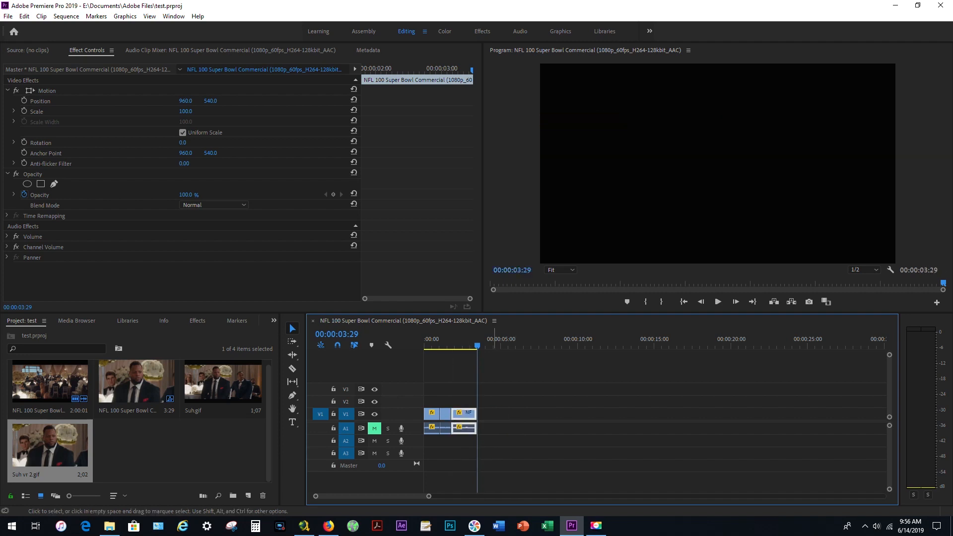
pyautogui.rightClick(466, 415)
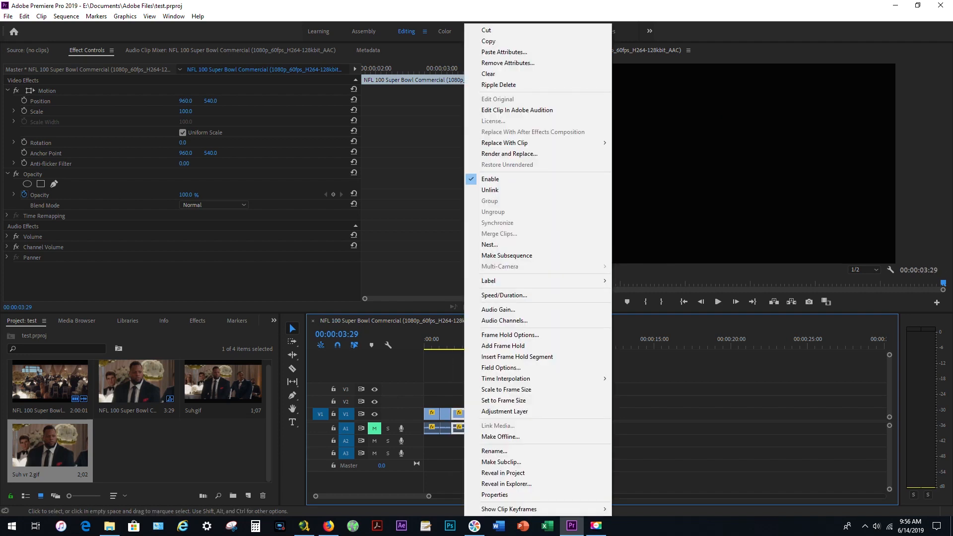
pyautogui.click(504, 295)
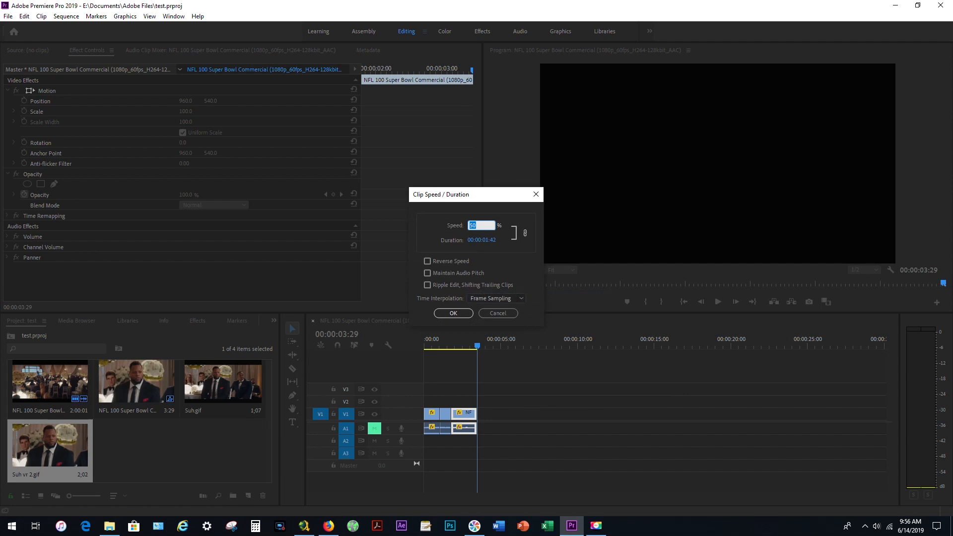
pyautogui.write('100')
pyautogui.press('Return')
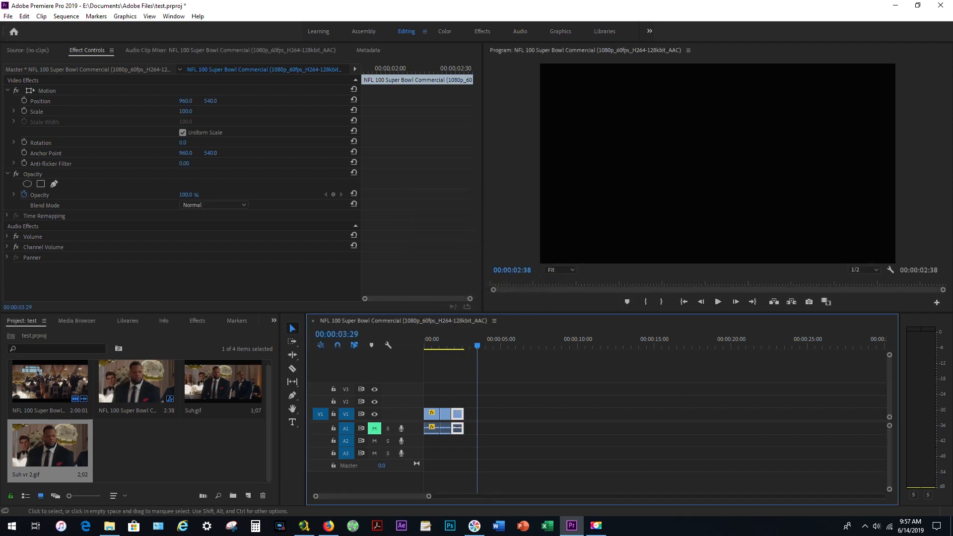
pyautogui.press('space')
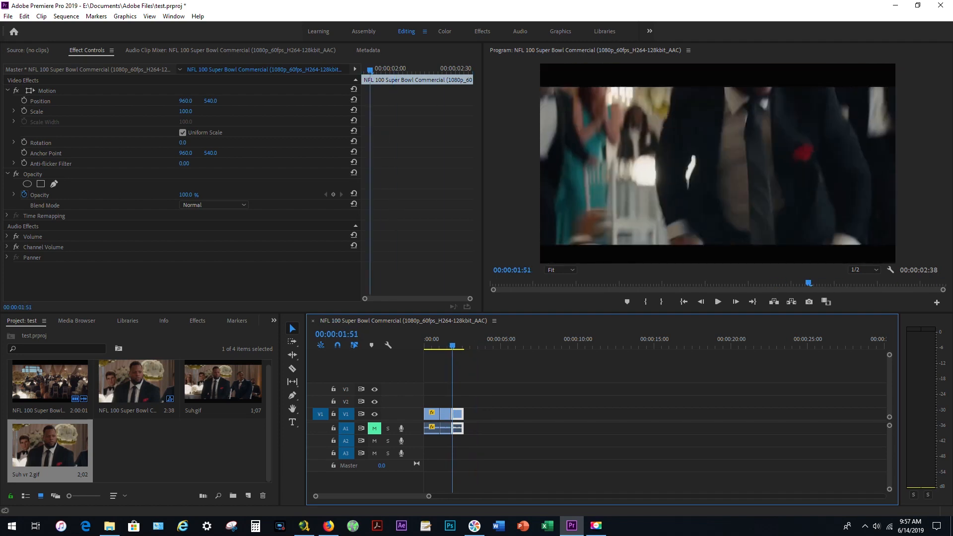
pyautogui.press('Home')
pyautogui.press('space')
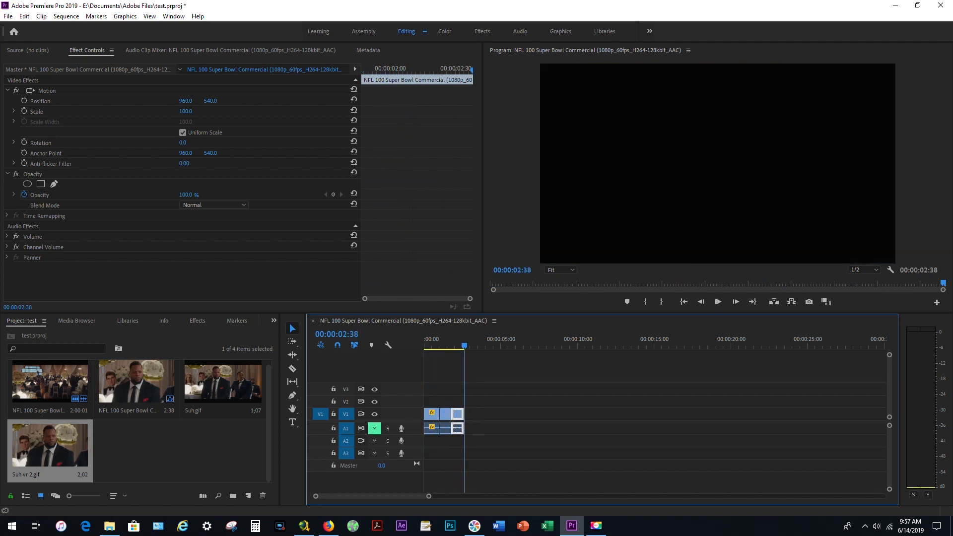
# Undo the last clip's speed change and replay the sequence from the start.
pyautogui.click(25, 17)
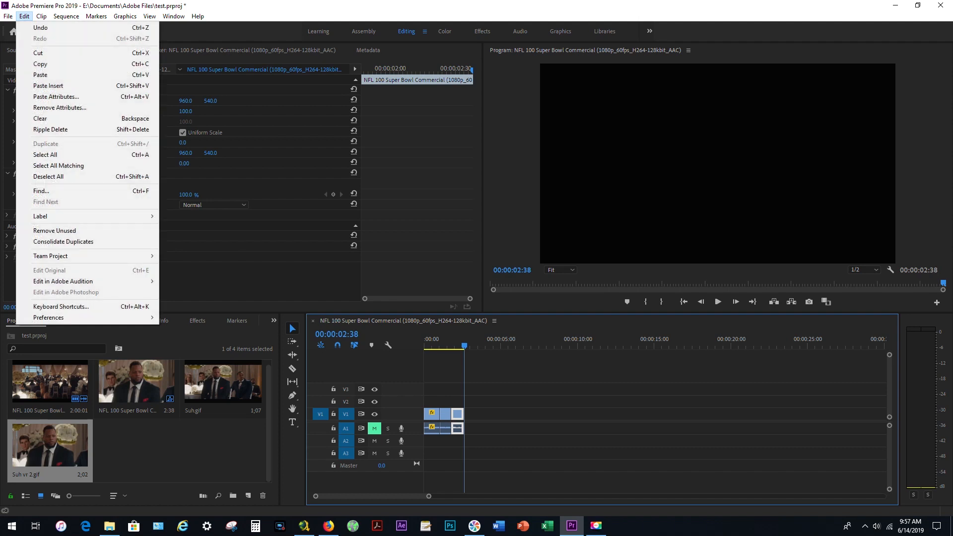
pyautogui.click(44, 28)
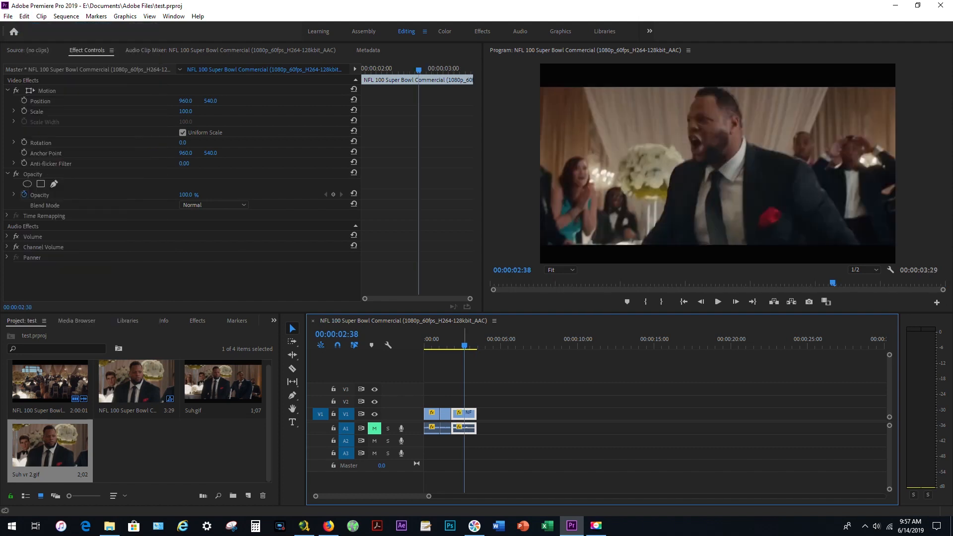
pyautogui.press('Home')
pyautogui.press('space')
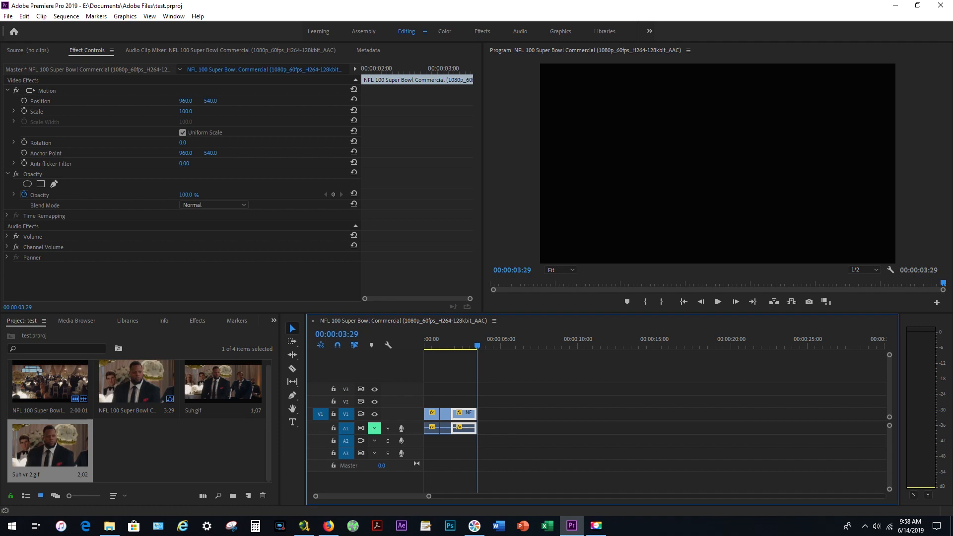
pyautogui.press('Home')
pyautogui.press('space')
# Review the sequence's Animated GIF media export settings, preview its first frame, and close the settings without exporting.
pyautogui.click(8, 15)
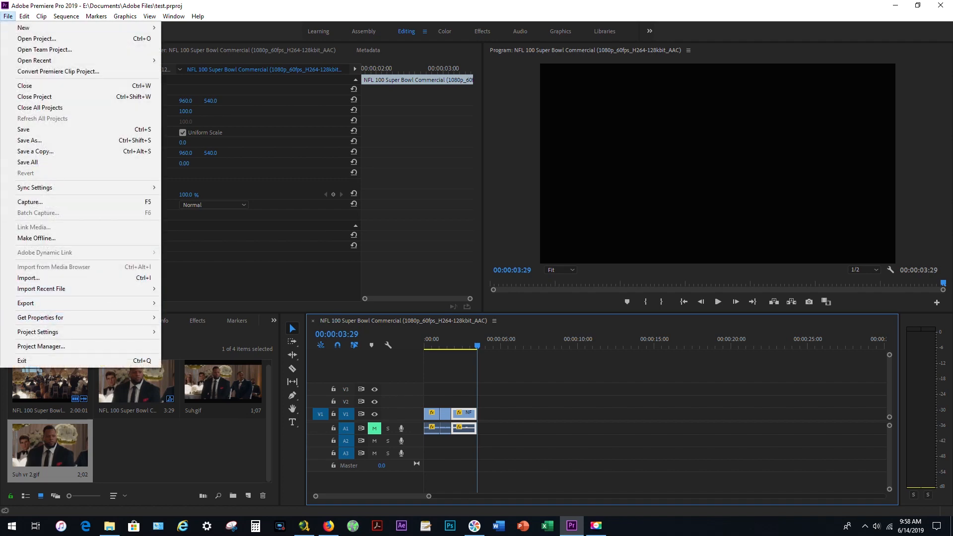
pyautogui.moveTo(30, 303)
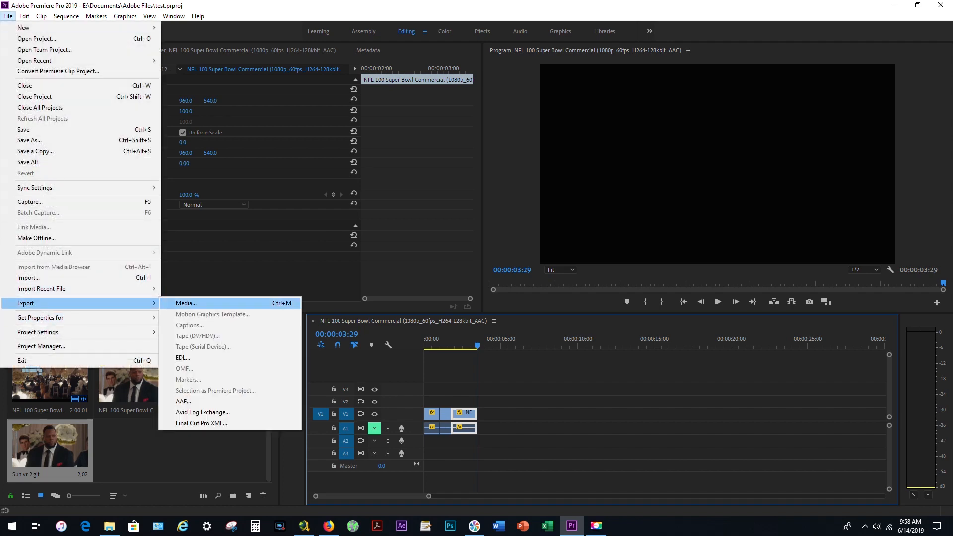
pyautogui.click(187, 303)
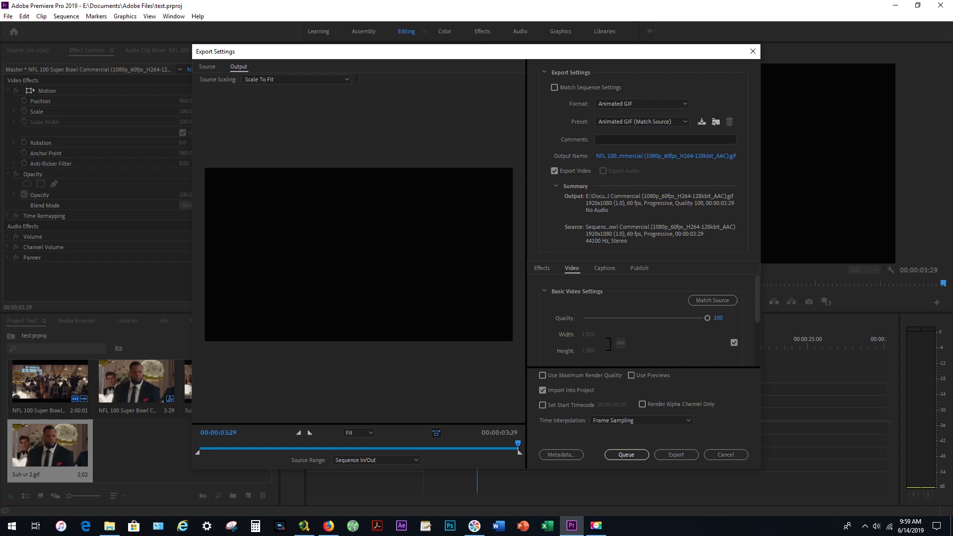
pyautogui.moveTo(518, 444); pyautogui.dragTo(199, 443)
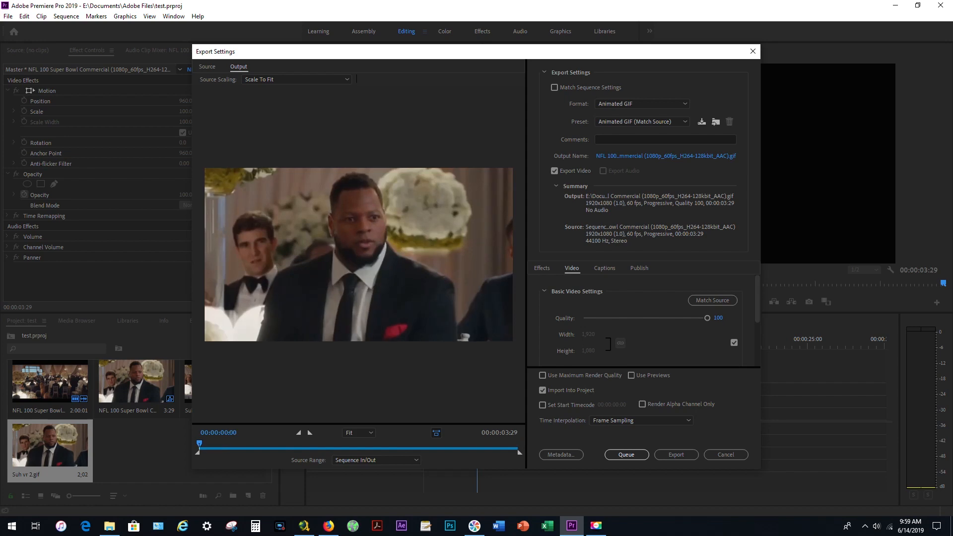
pyautogui.click(753, 51)
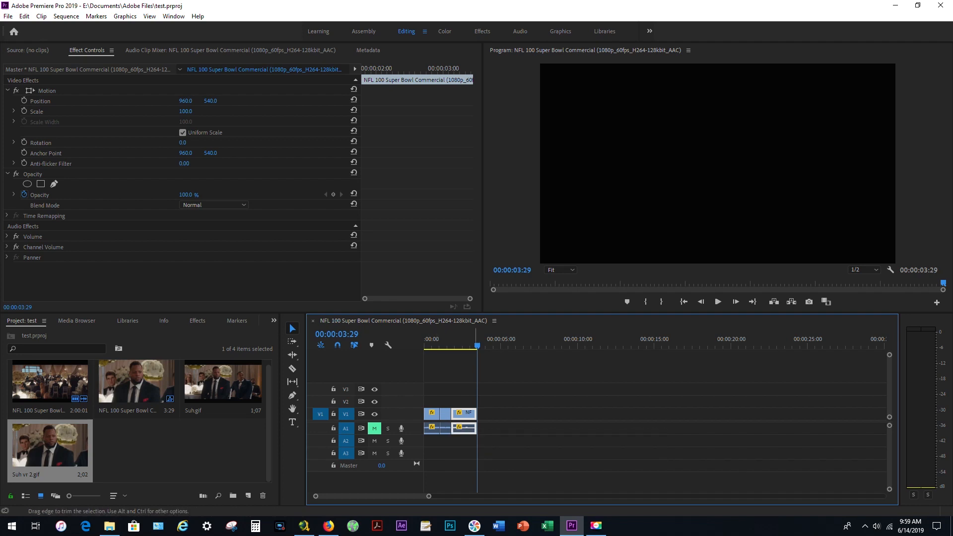
# Check the current time in the system clock and calendar, then close it.
pyautogui.moveTo(952, 159); pyautogui.dragTo(652, 88)
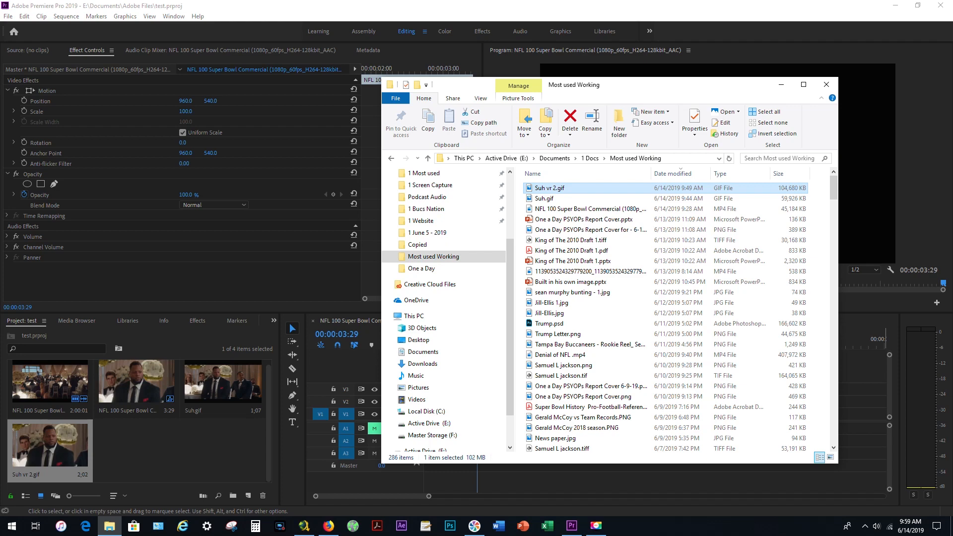
pyautogui.click(866, 397)
pyautogui.click(910, 526)
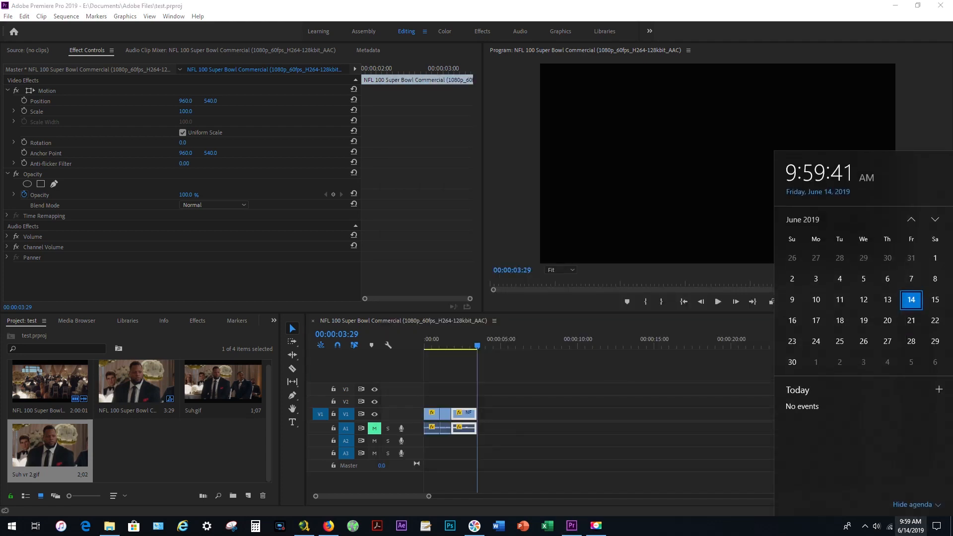
pyautogui.click(911, 527)
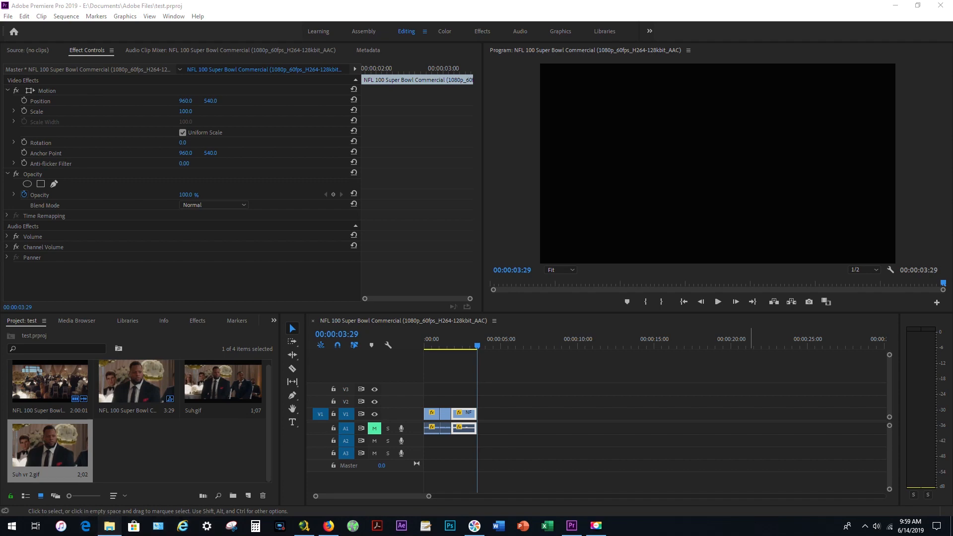
# Switch to File Explorer, open Suh.gif from the Most used Working folder to watch the animation, and close the viewer.
pyautogui.click(110, 527)
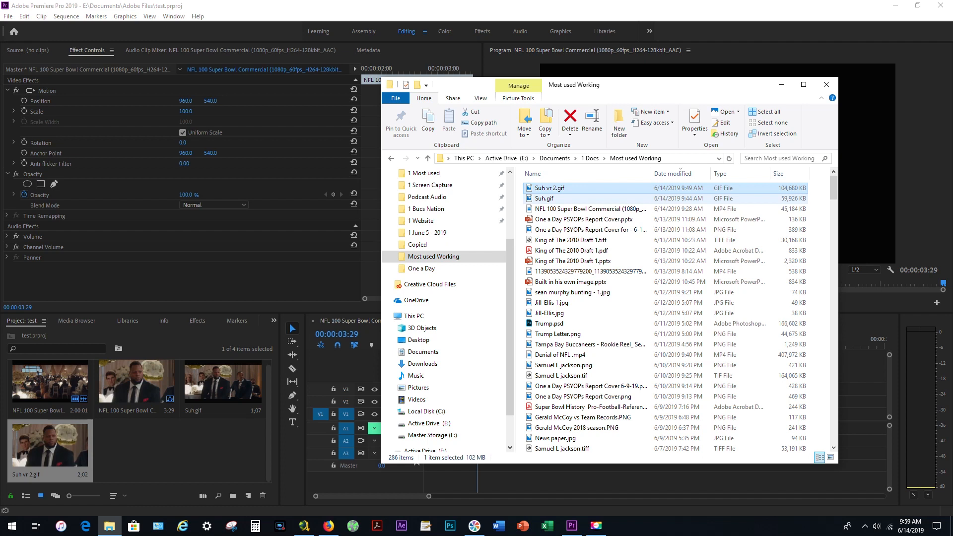
pyautogui.click(545, 199)
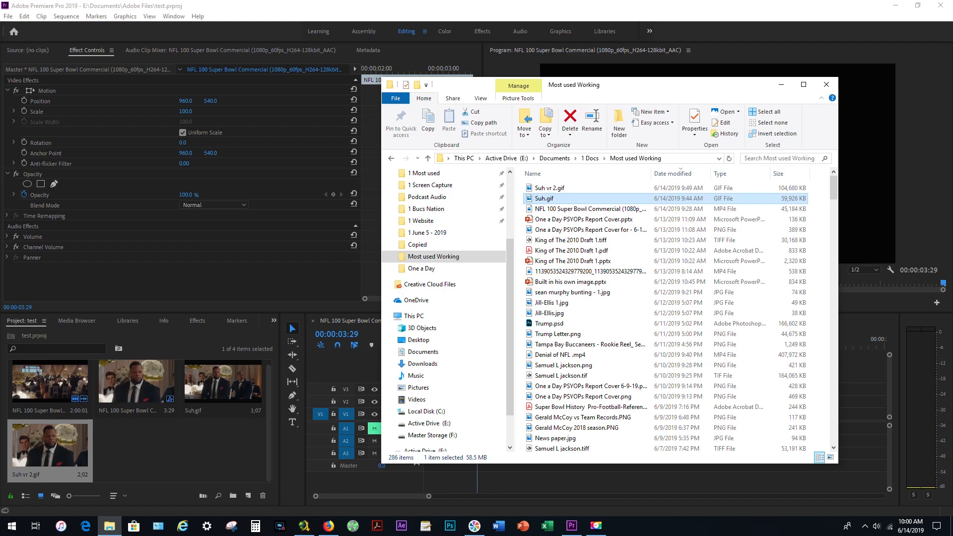
pyautogui.press('Return')
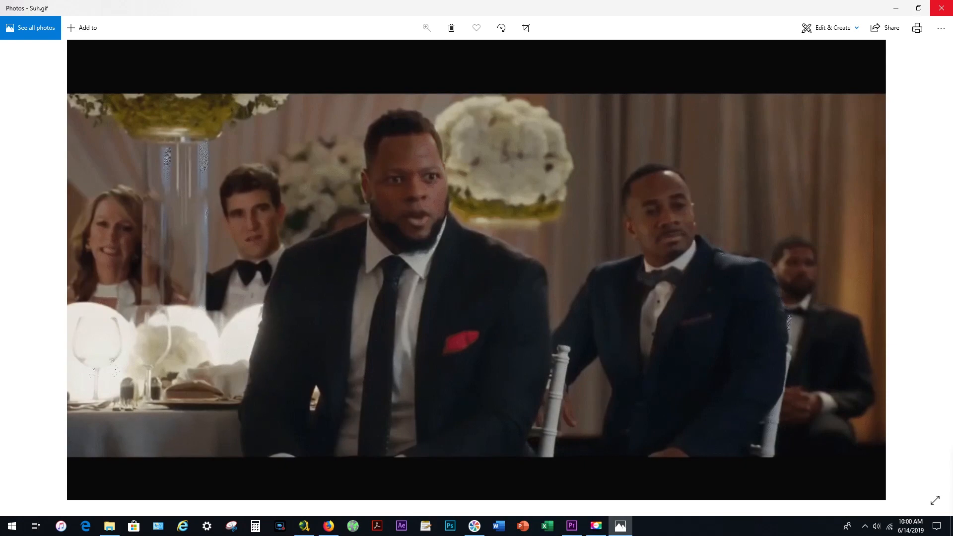
pyautogui.click(941, 8)
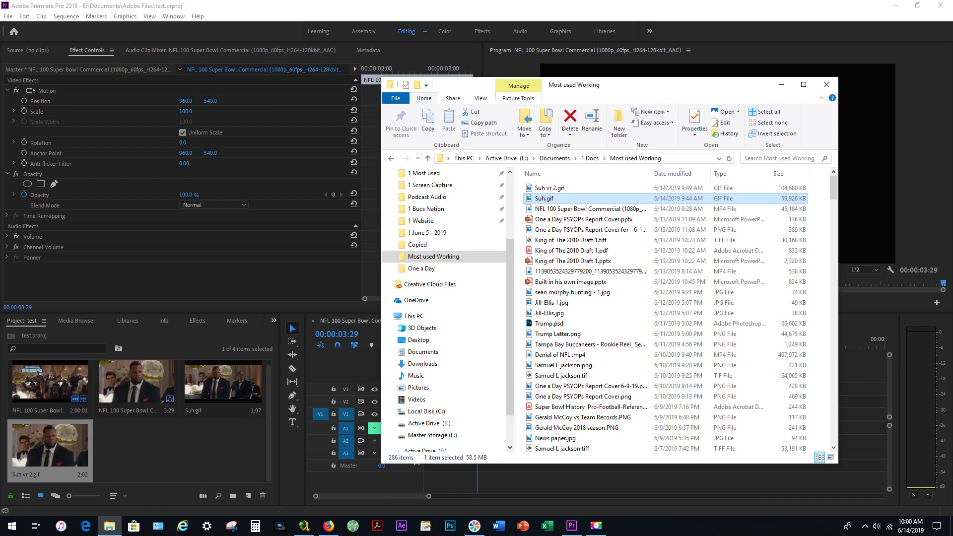
# Shift the last clip along V1 to end at about 00:00:05:35, leaving a gap, and play the preceding part of the sequence.
pyautogui.moveTo(614, 93); pyautogui.dragTo(767, 173)
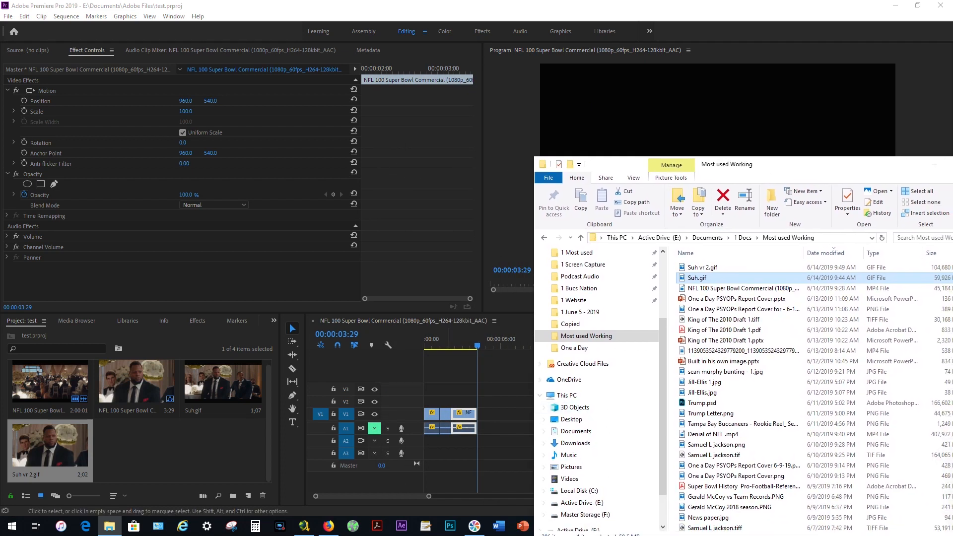
pyautogui.moveTo(466, 413); pyautogui.dragTo(501, 413)
pyautogui.click(426, 346)
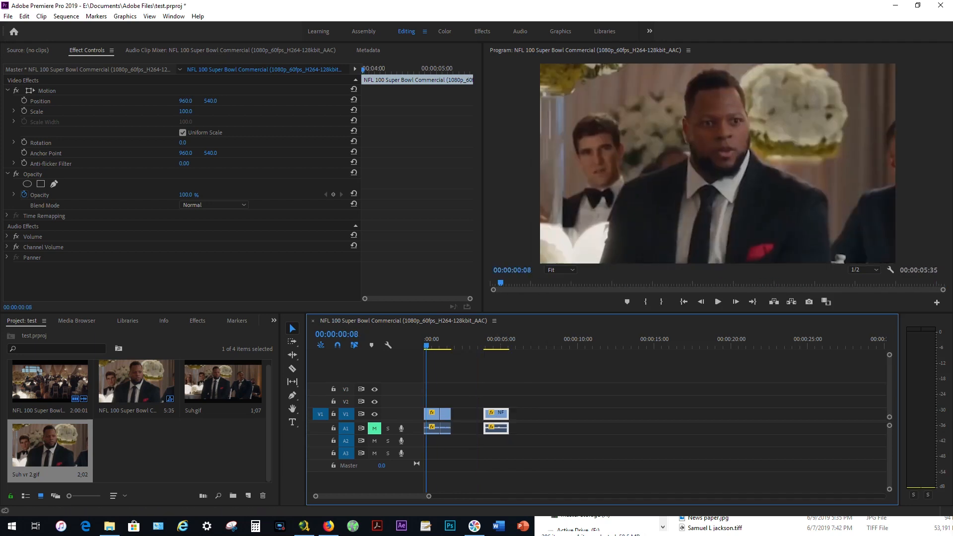
pyautogui.press('space')
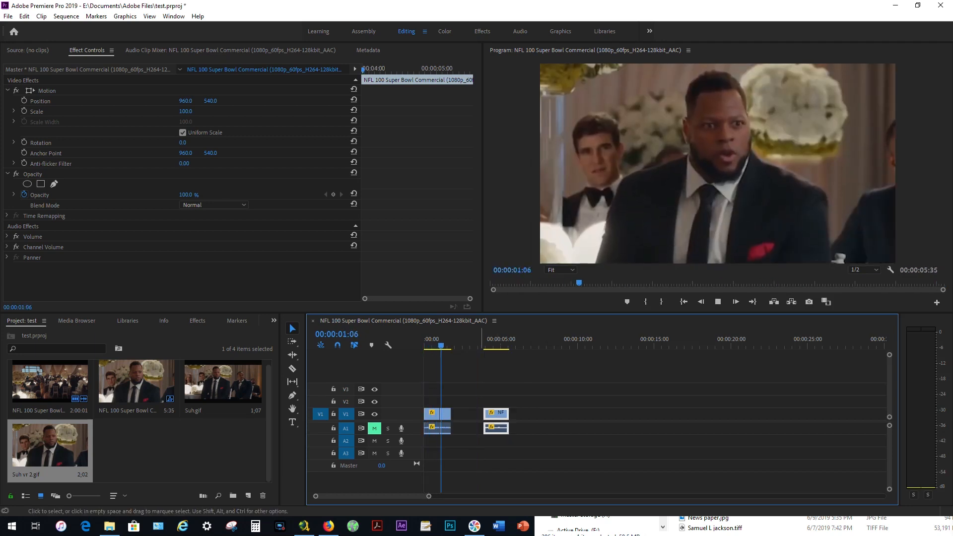
pyautogui.press('space')
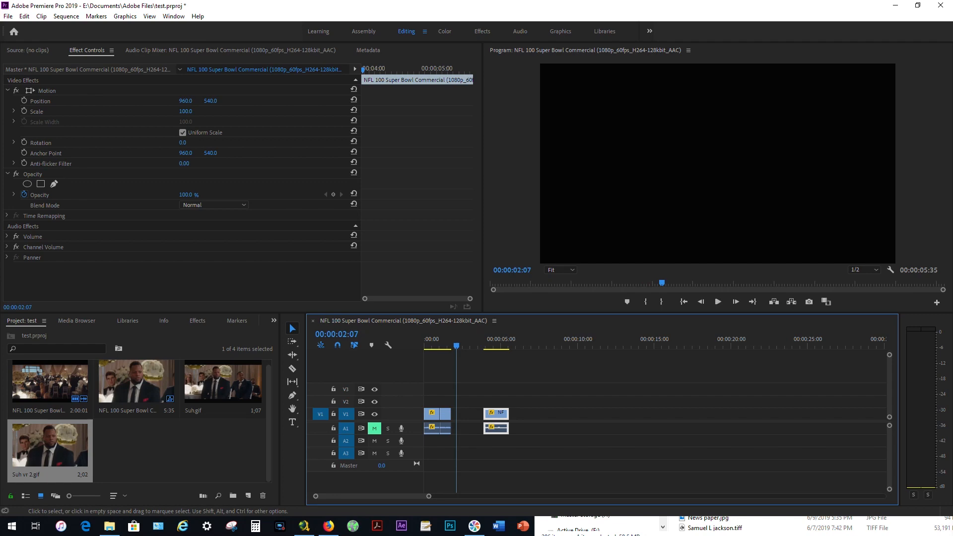
# Close the gap on V1 by moving the last clip back against the preceding clip, and return the playhead to the sequence start.
pyautogui.click(596, 523)
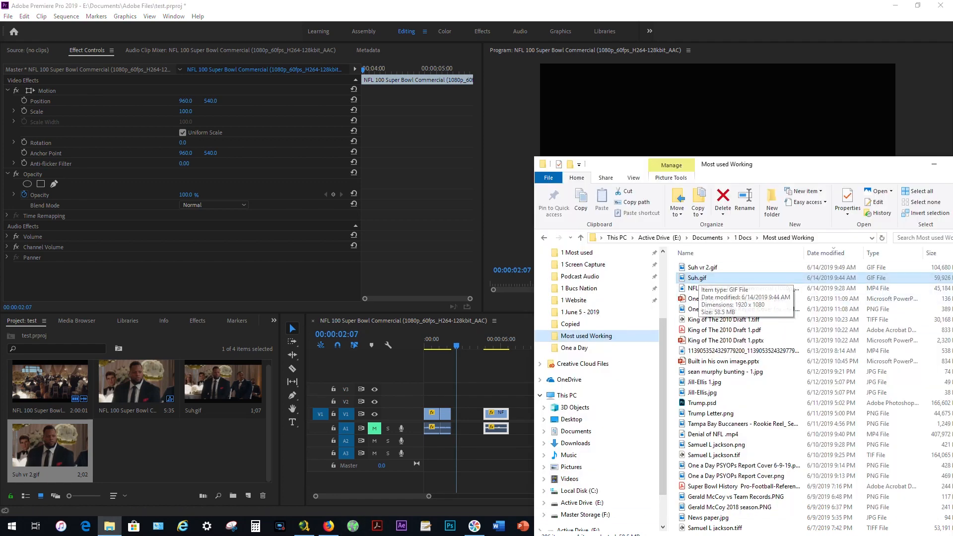
pyautogui.click(701, 268)
pyautogui.moveTo(499, 414); pyautogui.dragTo(467, 415)
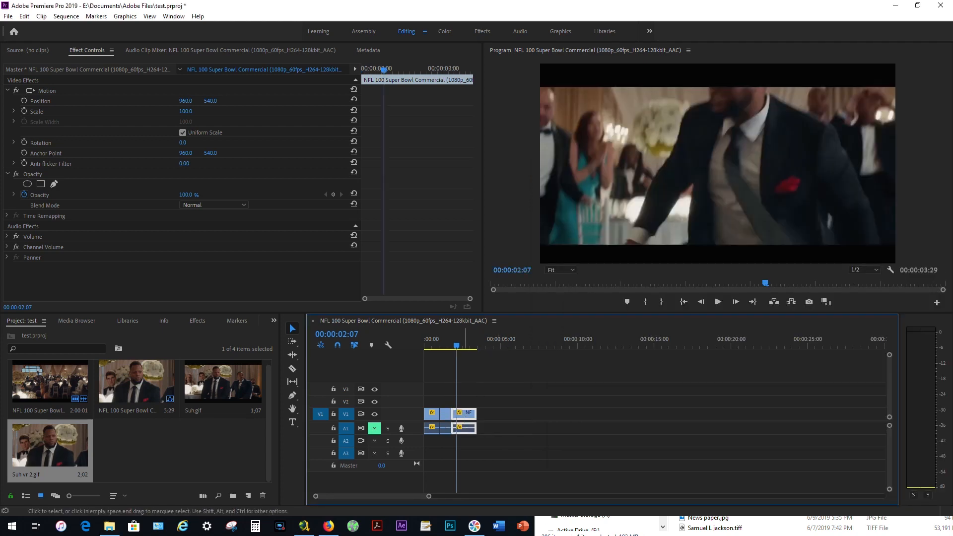
pyautogui.press('Home')
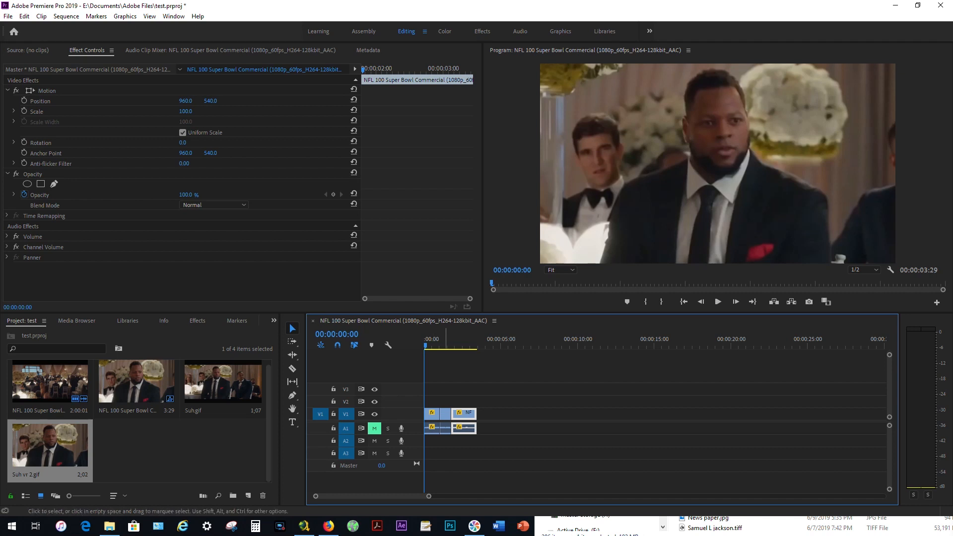
# Select each clip on V1 in turn to review its effect settings, and play the sequence from the start.
pyautogui.click(435, 415)
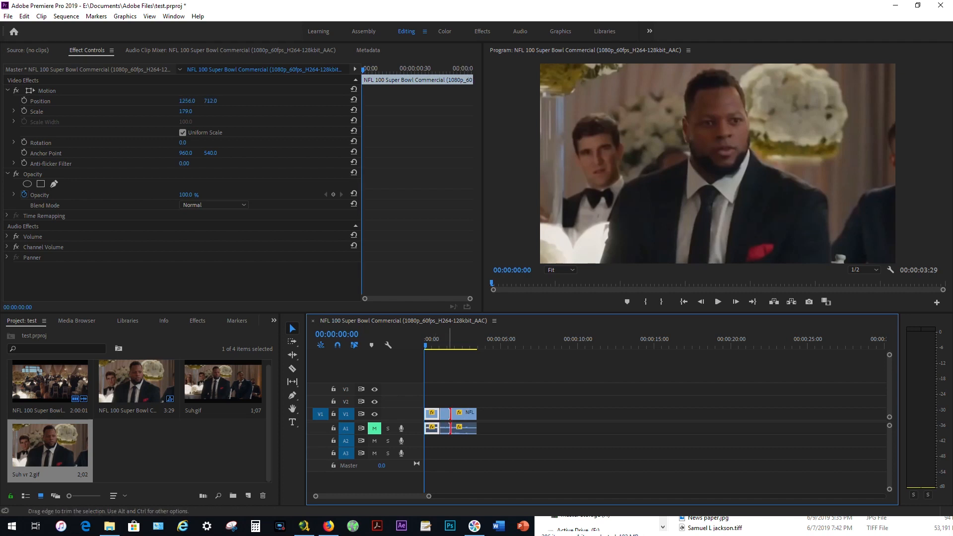
pyautogui.click(439, 415)
pyautogui.click(441, 415)
pyautogui.click(447, 415)
pyautogui.click(462, 415)
pyautogui.click(426, 340)
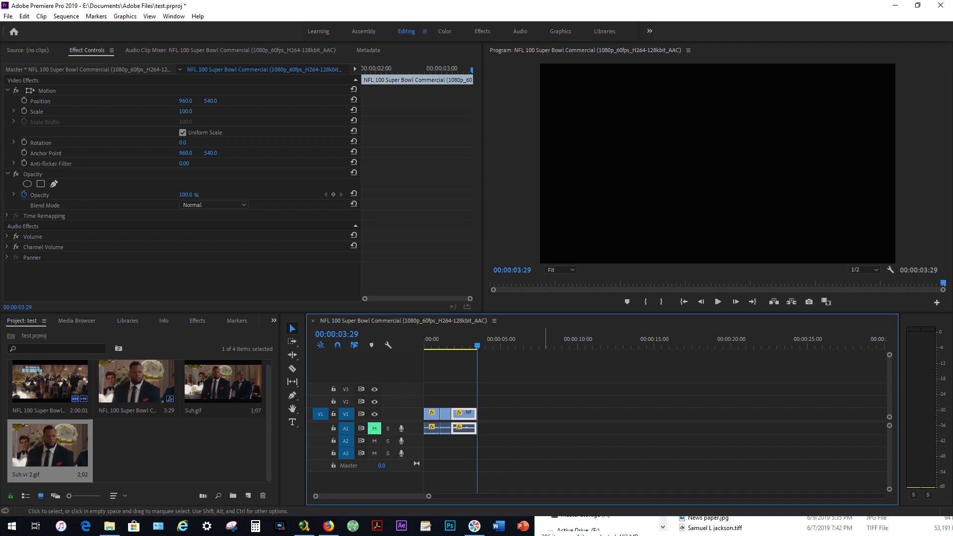
# Switch to File Explorer, open Suh vr 2.gif to watch the animation, close the viewer and minimize the folder window.
pyautogui.click(109, 526)
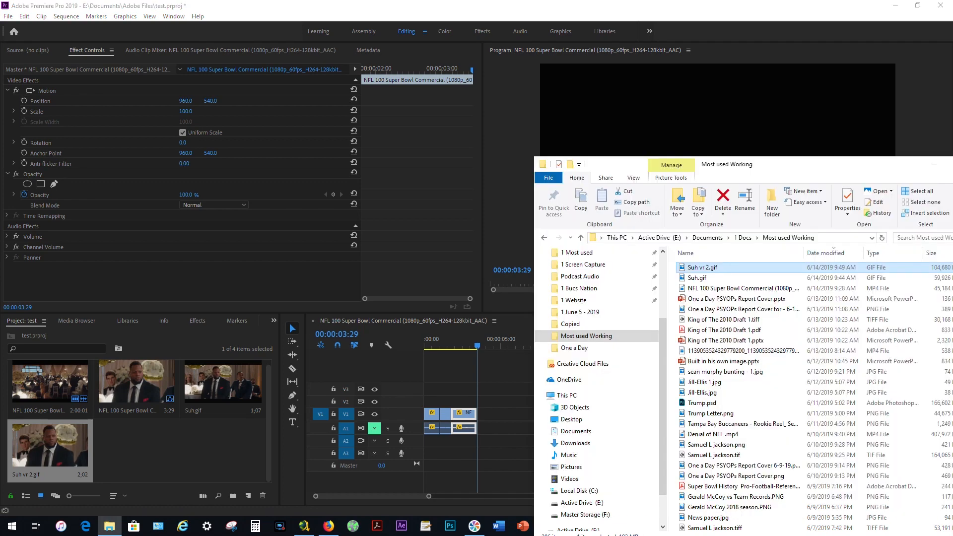
pyautogui.moveTo(777, 168); pyautogui.dragTo(647, 139)
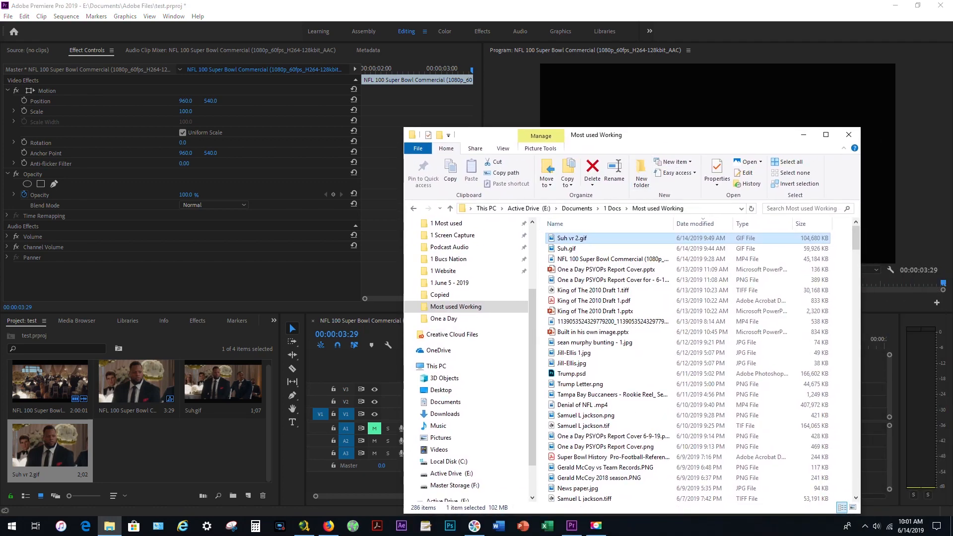
pyautogui.press('Return')
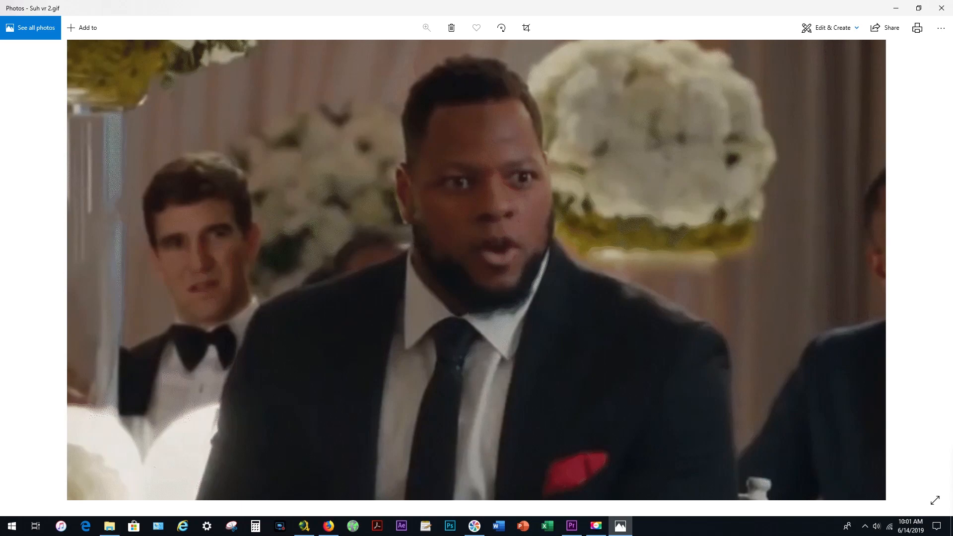
pyautogui.click(941, 8)
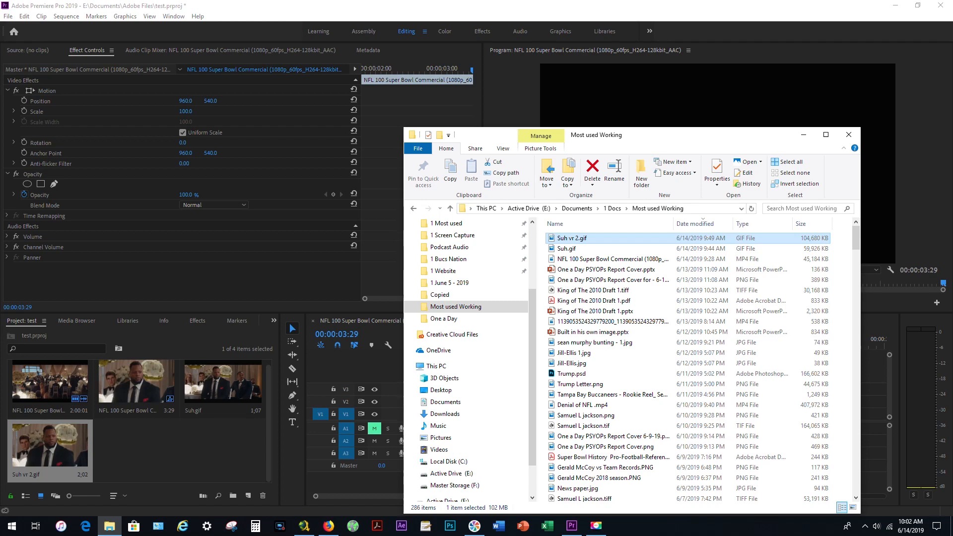
pyautogui.click(803, 135)
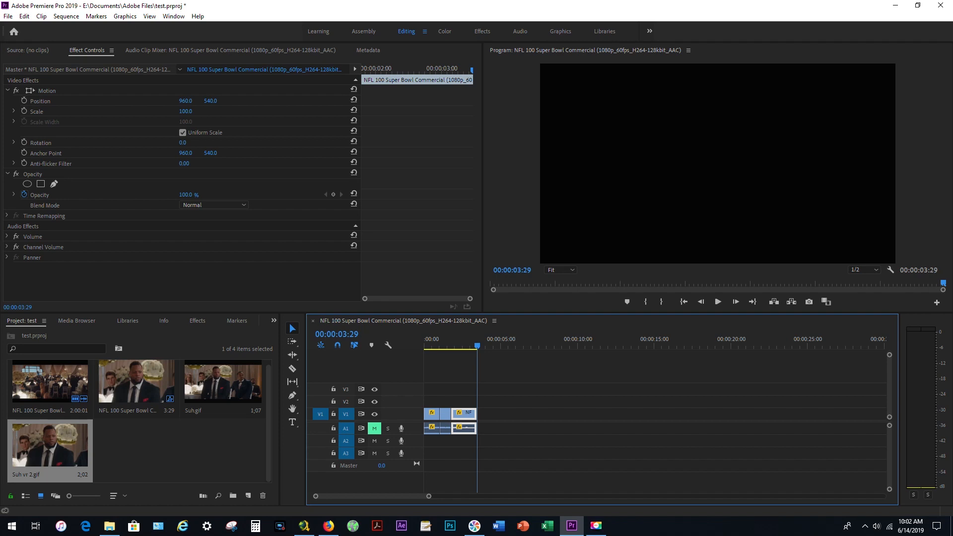
# Play the whole edited sequence from its first frame several times to review the slowed-down clips.
pyautogui.hotkey('ctrl', 's')
pyautogui.press('Home')
pyautogui.press('space')
pyautogui.press('Home')
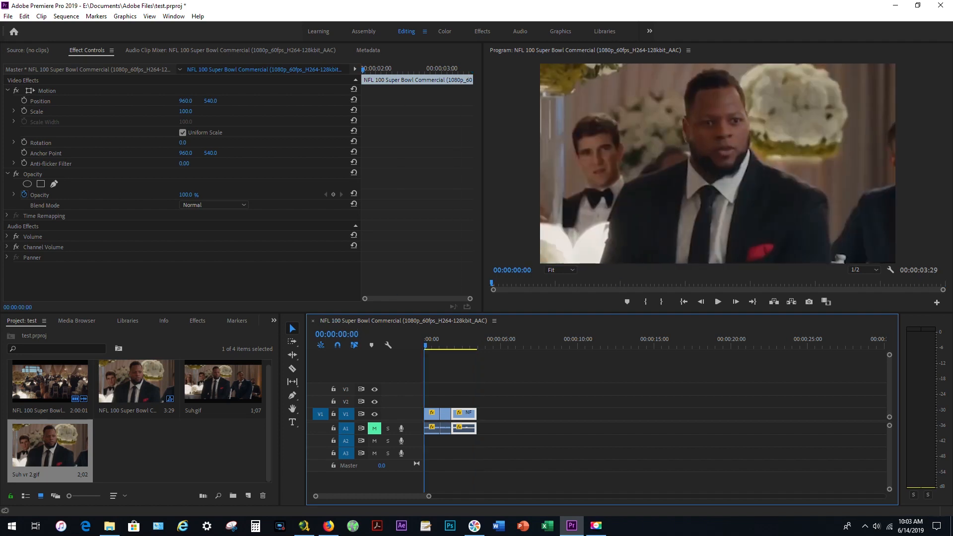
pyautogui.press('space')
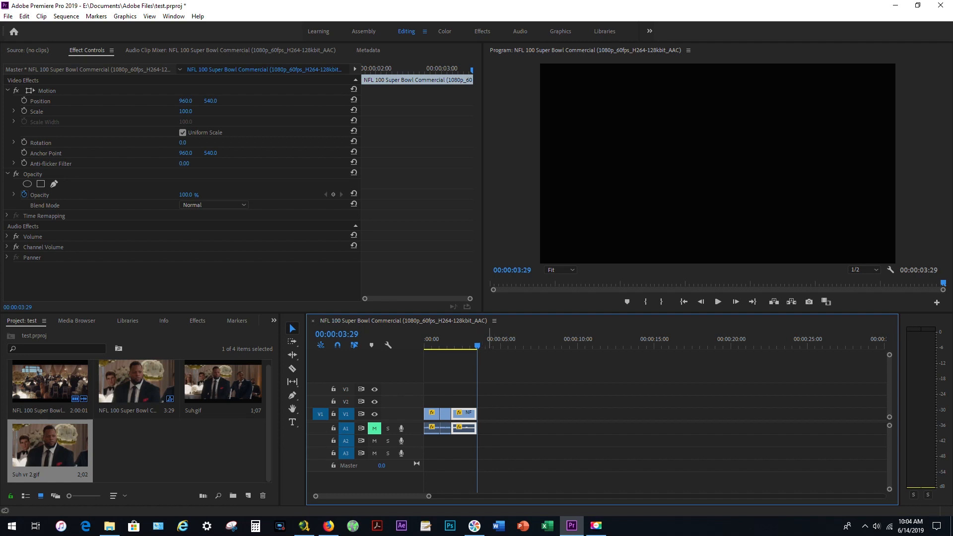
pyautogui.press('Home')
pyautogui.press('space')
# Open the sequence's media export settings and set the output file name to Suh vr 2-1.gif in the Most used Working folder.
pyautogui.click(8, 16)
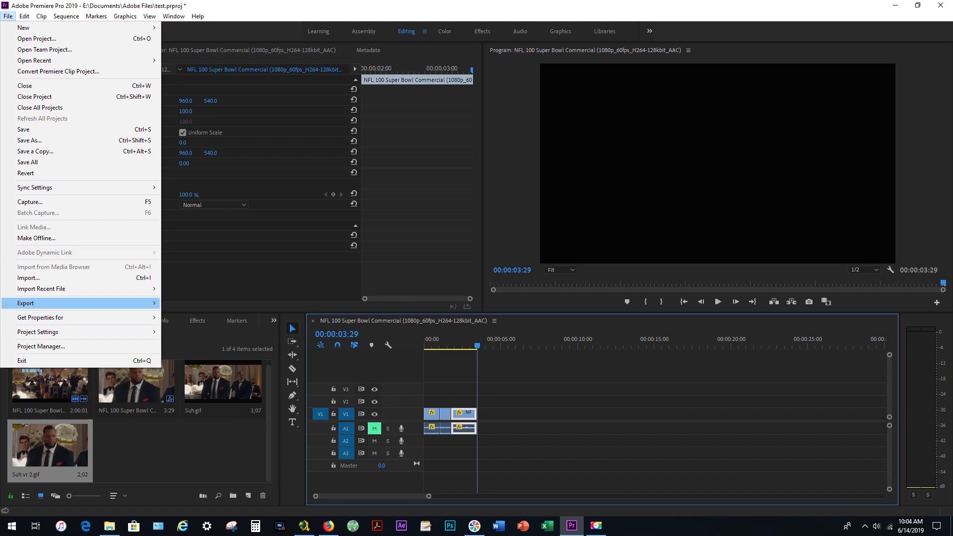
pyautogui.moveTo(79, 303)
pyautogui.click(186, 304)
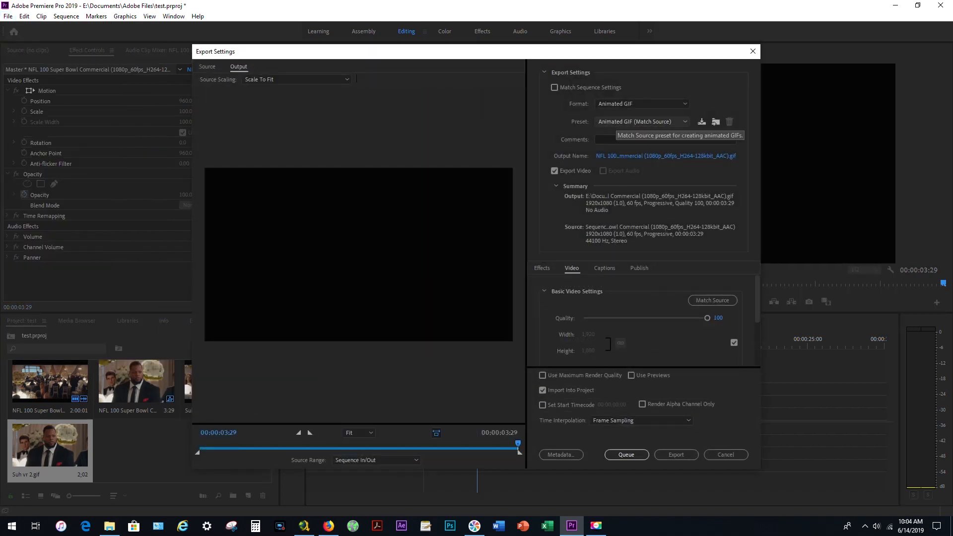
pyautogui.click(660, 156)
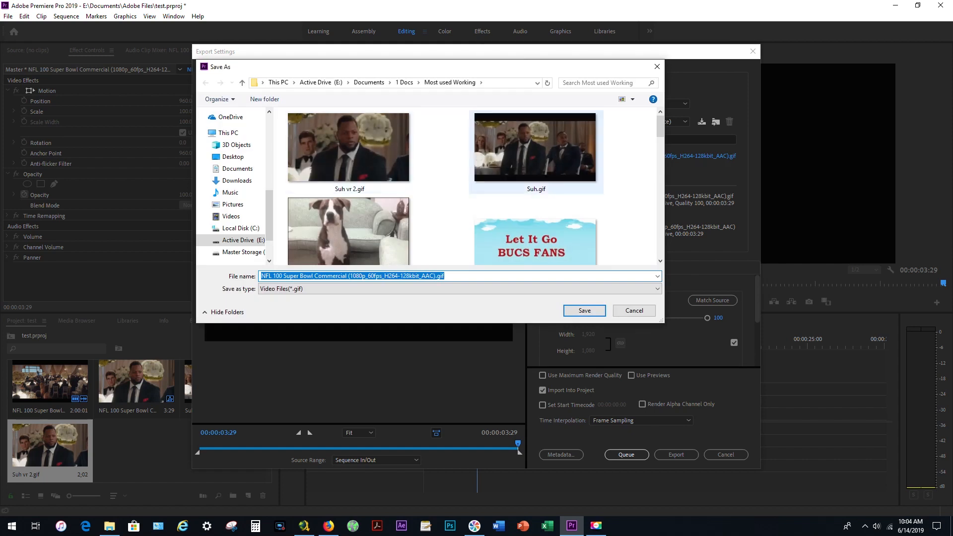
pyautogui.click(349, 149)
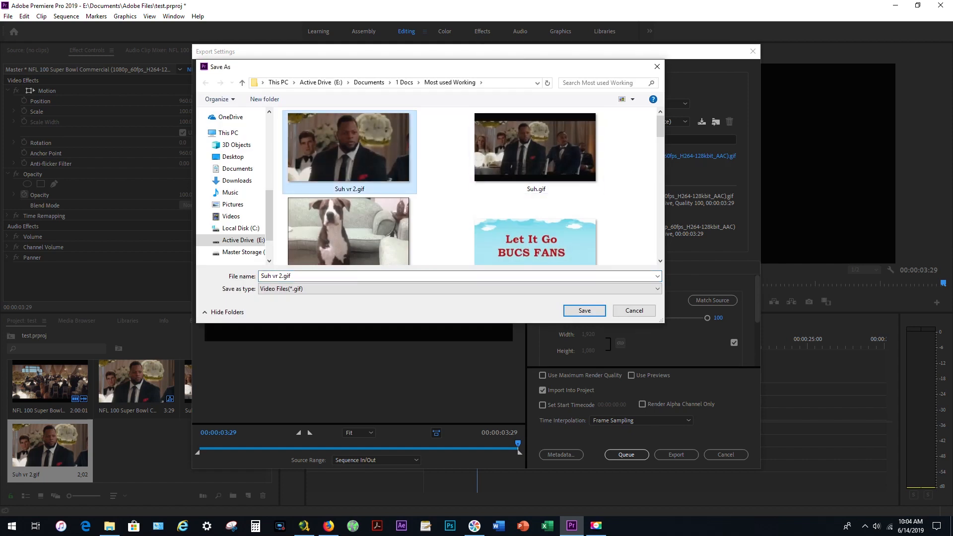
pyautogui.click(281, 276)
pyautogui.click(281, 276)
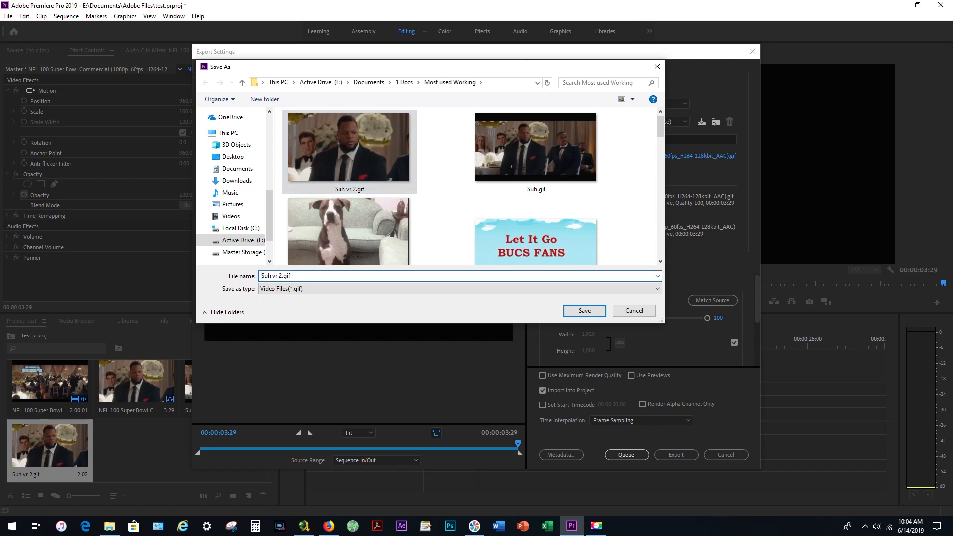
pyautogui.write('-1')
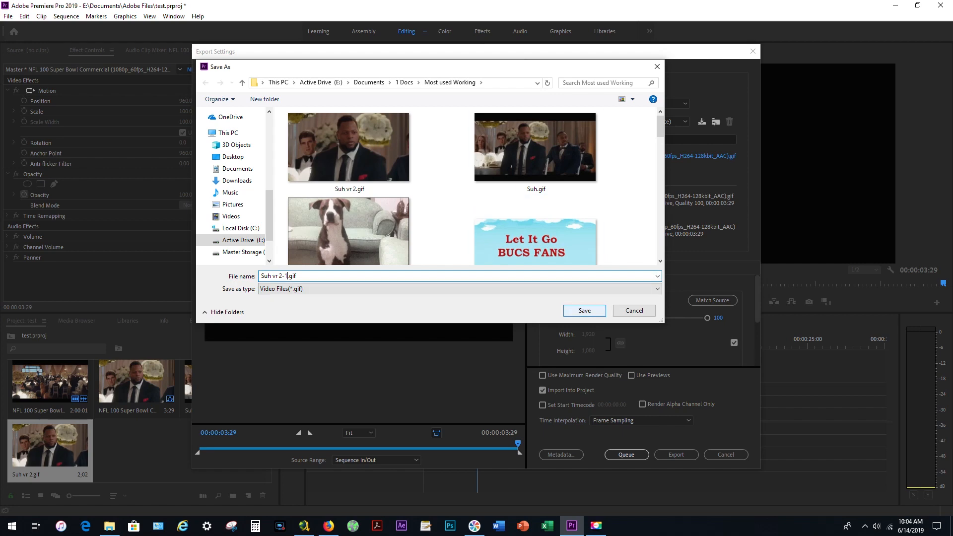
pyautogui.press('Return')
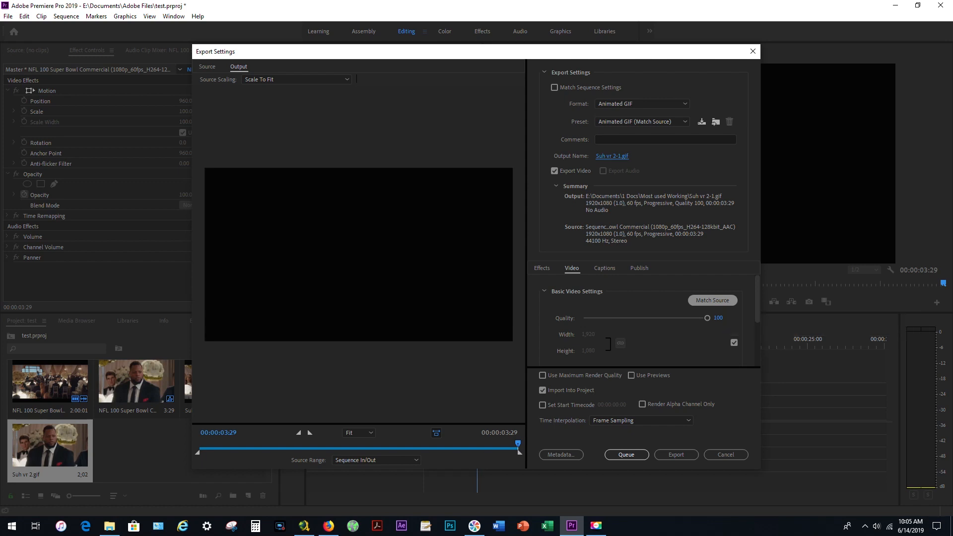
# Review the basic video settings and export the sequence as an Animated GIF with the Match Source preset.
pyautogui.scroll(-3, 645, 320)
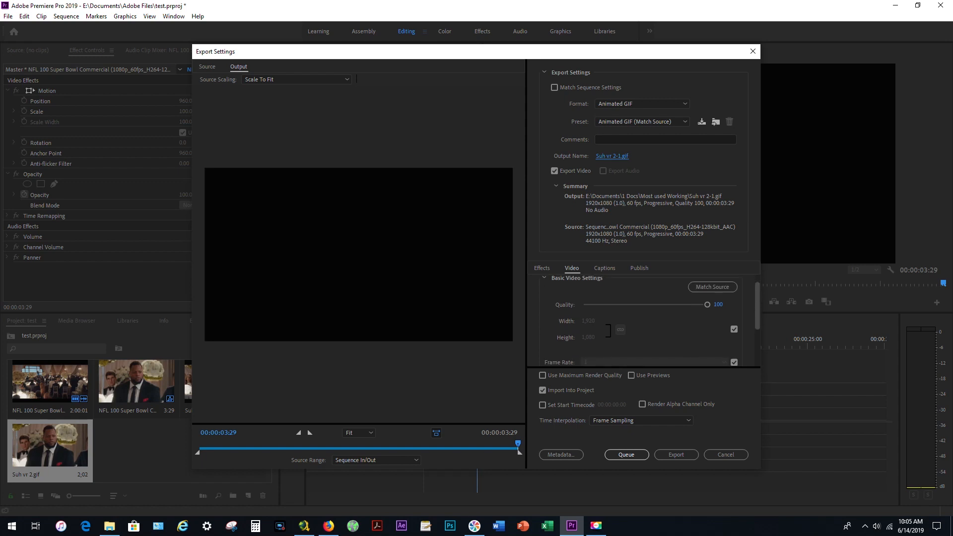
pyautogui.scroll(-2, 646, 321)
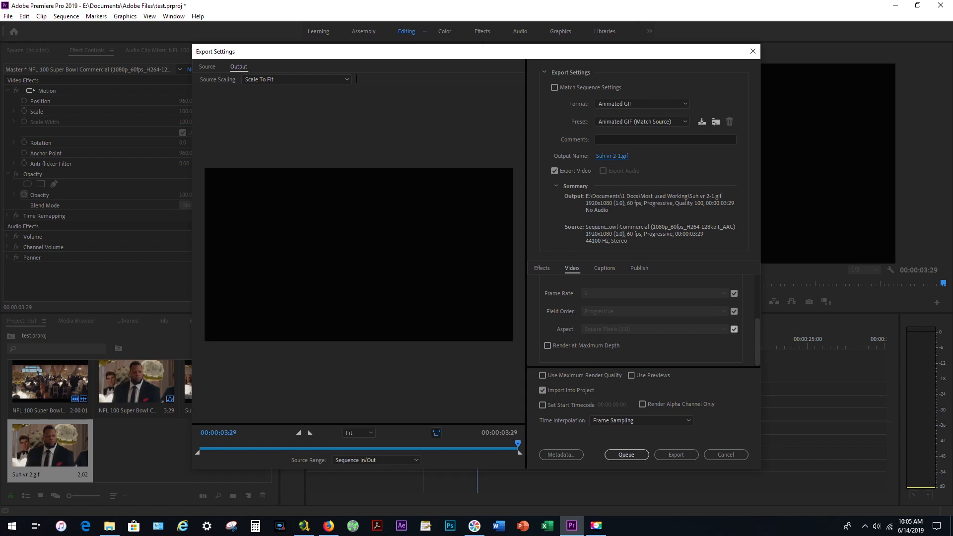
pyautogui.scroll(4, 640, 320)
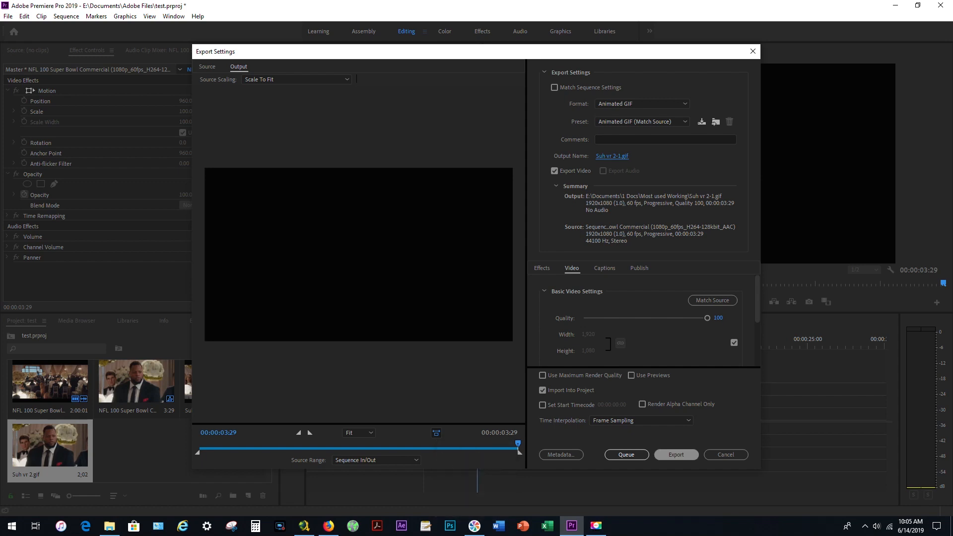
pyautogui.click(676, 455)
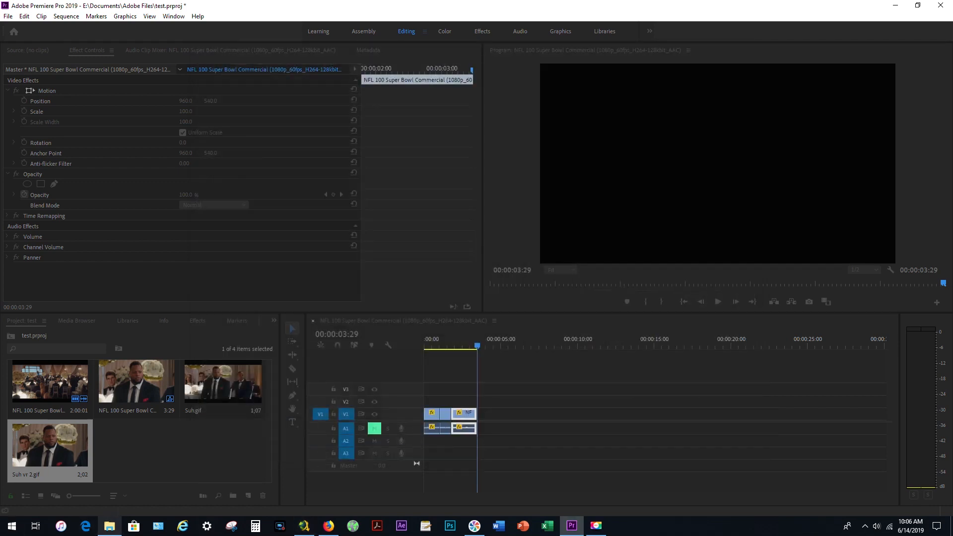
# Switch to File Explorer, open the exported Suh vr 2-1.gif to watch the animation, and close the viewer.
pyautogui.click(110, 526)
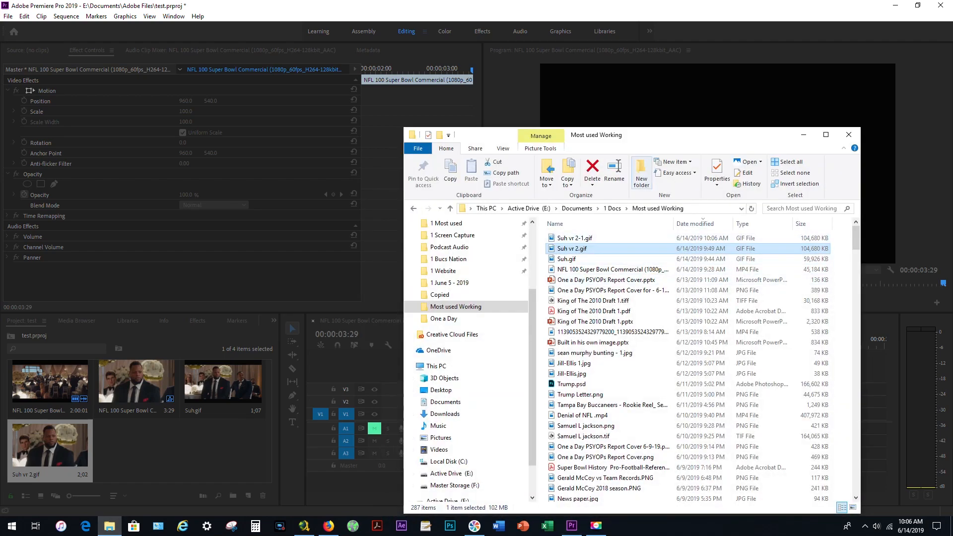
pyautogui.moveTo(658, 137); pyautogui.dragTo(533, 98)
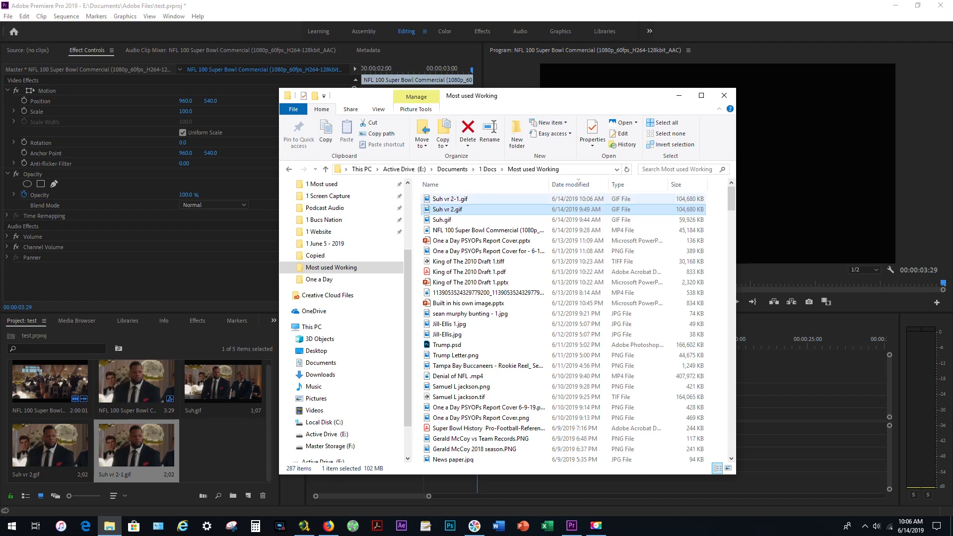
pyautogui.click(450, 199)
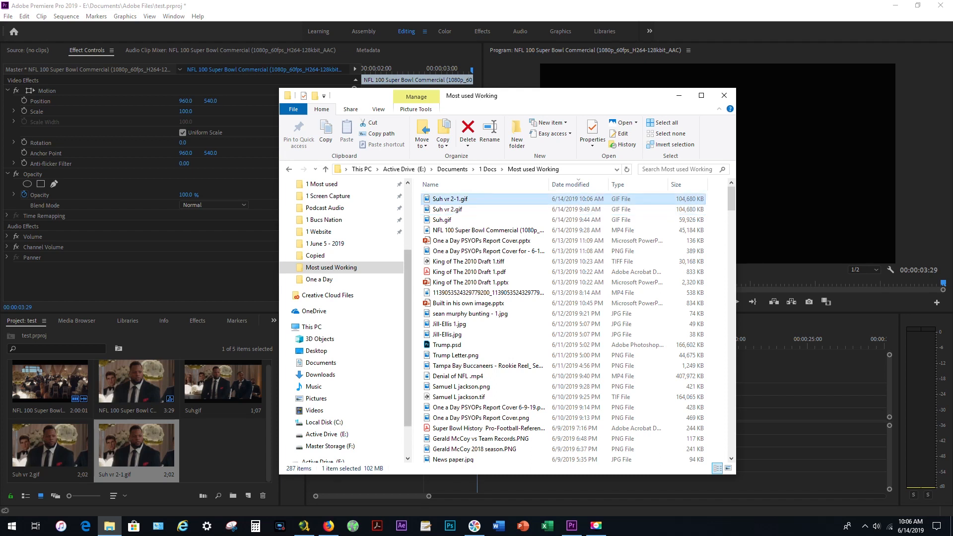
pyautogui.press('Return')
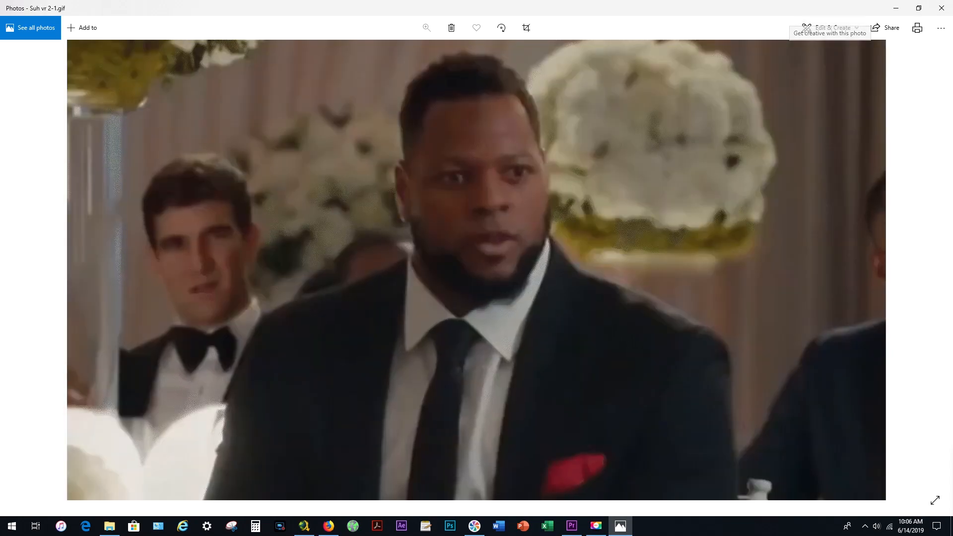
pyautogui.click(941, 8)
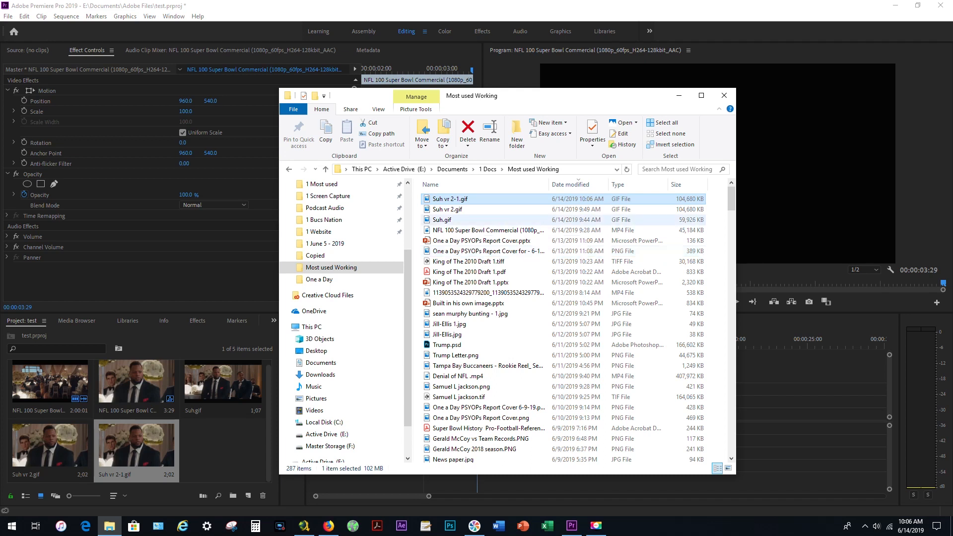
# Check the system clock, replay Suh vr 2-1.gif in the viewer, check the clock again, and close the viewer.
pyautogui.click(911, 527)
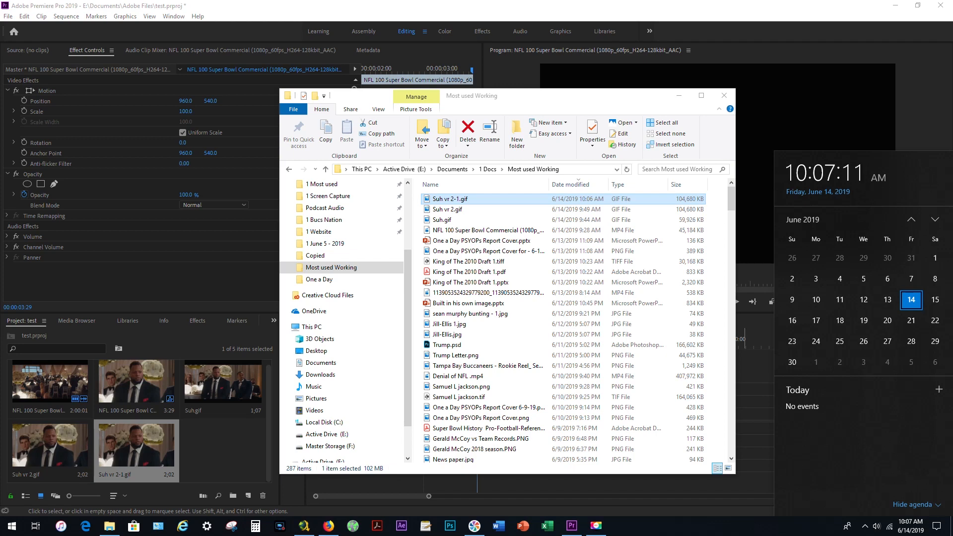
pyautogui.doubleClick(450, 199)
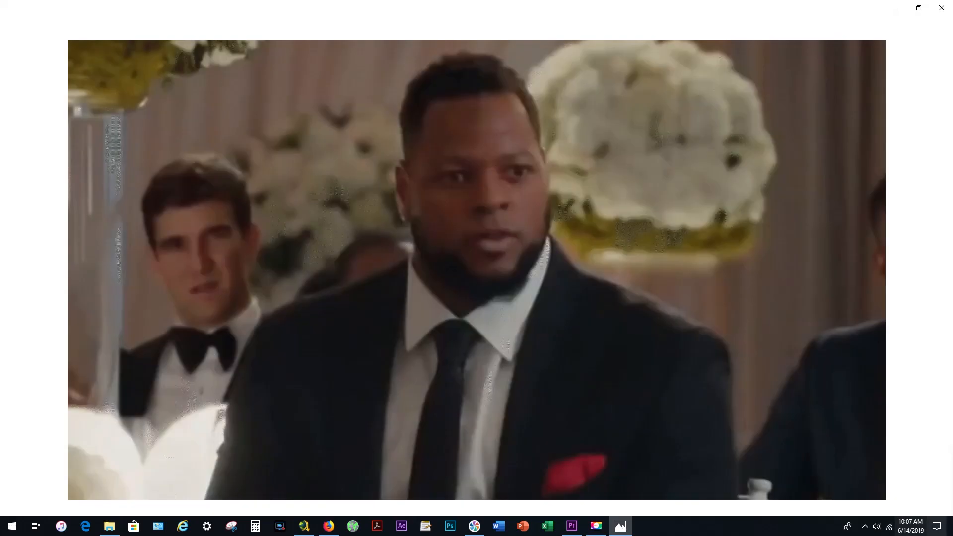
pyautogui.click(910, 526)
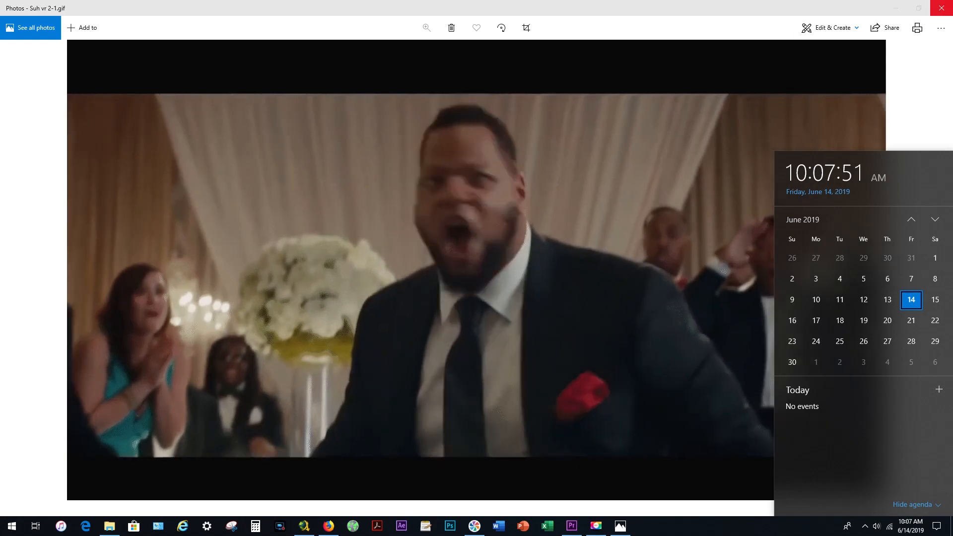
pyautogui.click(942, 8)
pyautogui.click(942, 8)
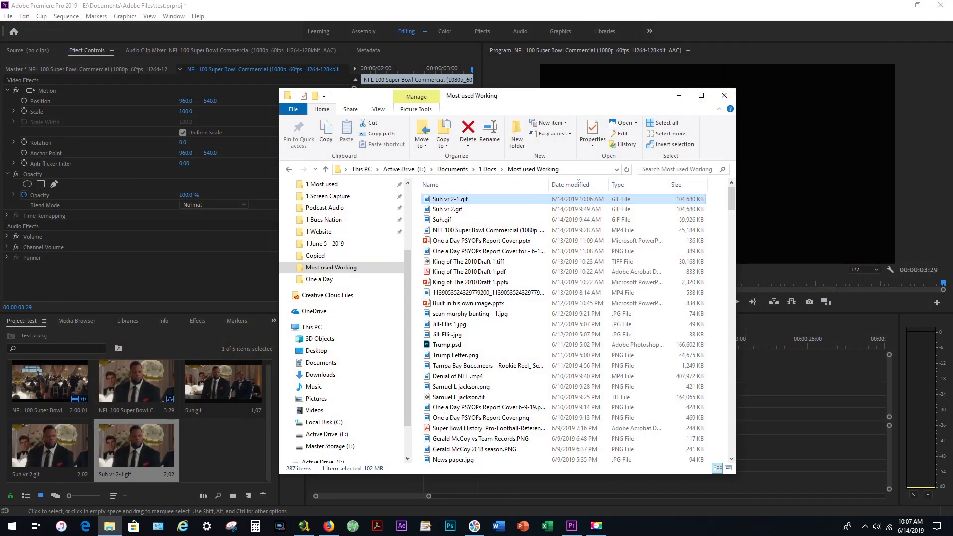
# Close the File Explorer window and check the current time in the system clock and calendar.
pyautogui.click(724, 95)
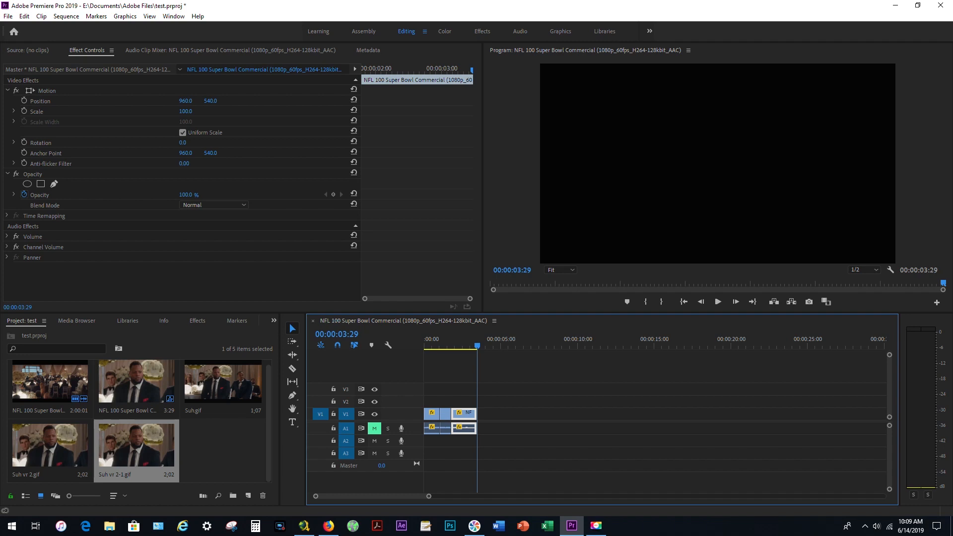
pyautogui.click(910, 526)
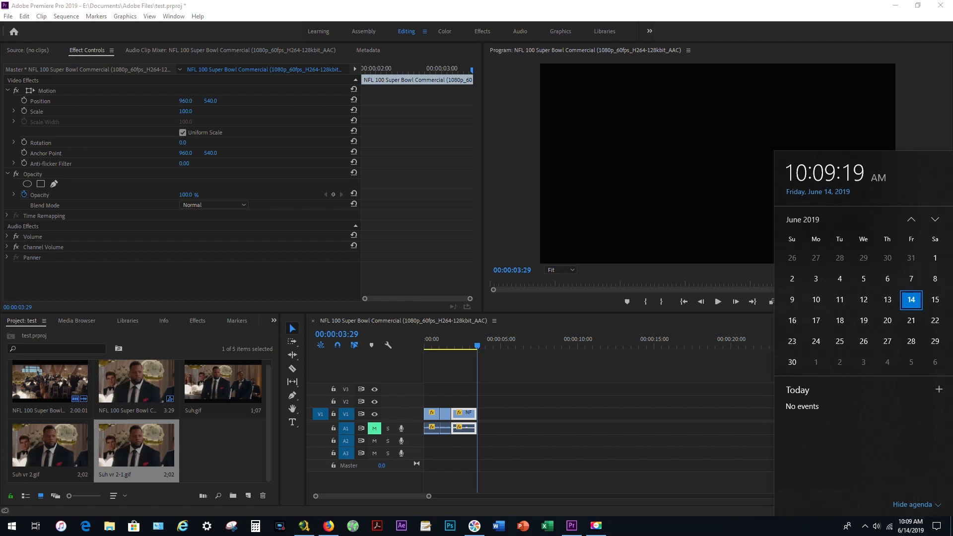
pyautogui.press('Escape')
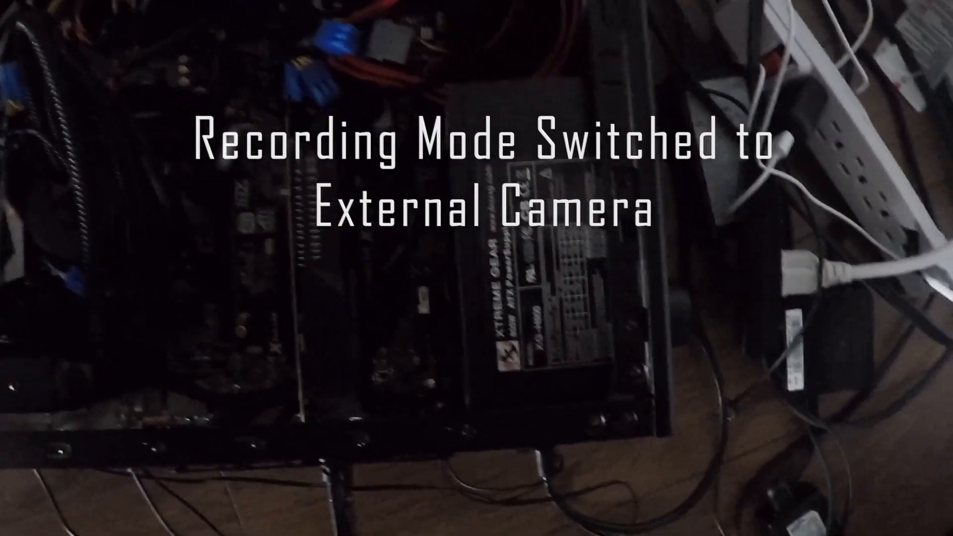